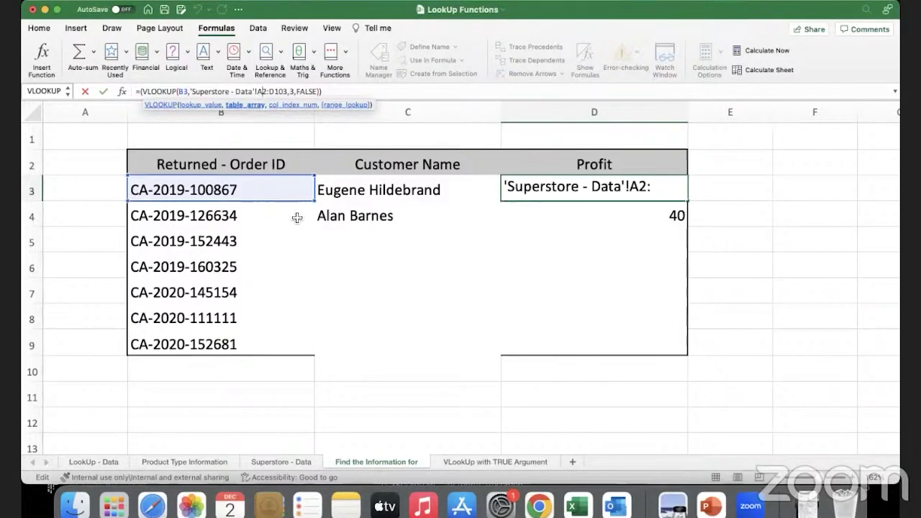
Make D3's lookup range absolute as $A$2:$D$103 so the profit returns 9.
key("F4")
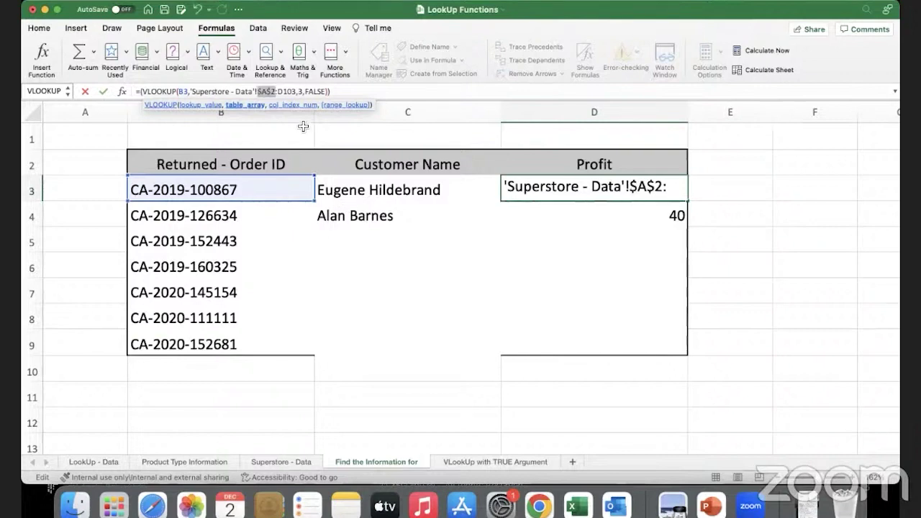
key("Right")
key("Right")
key("Right")
key("F4")
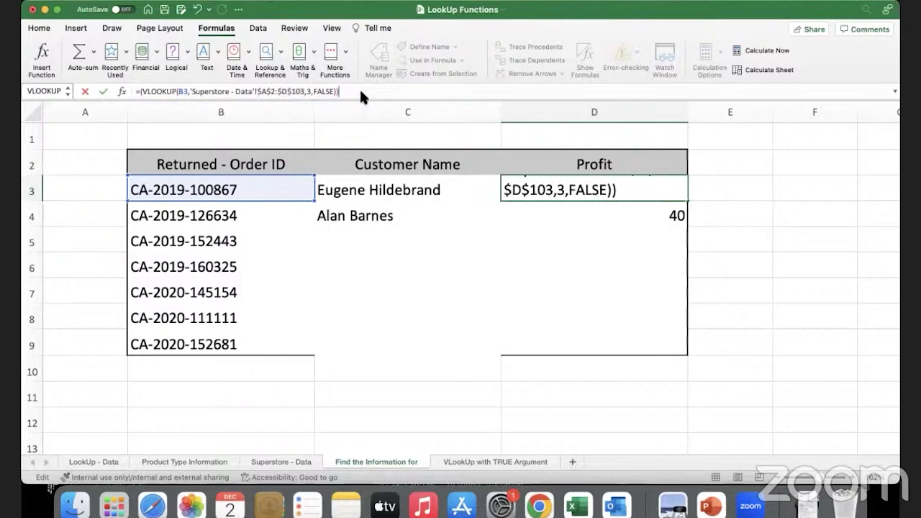
key("Return")
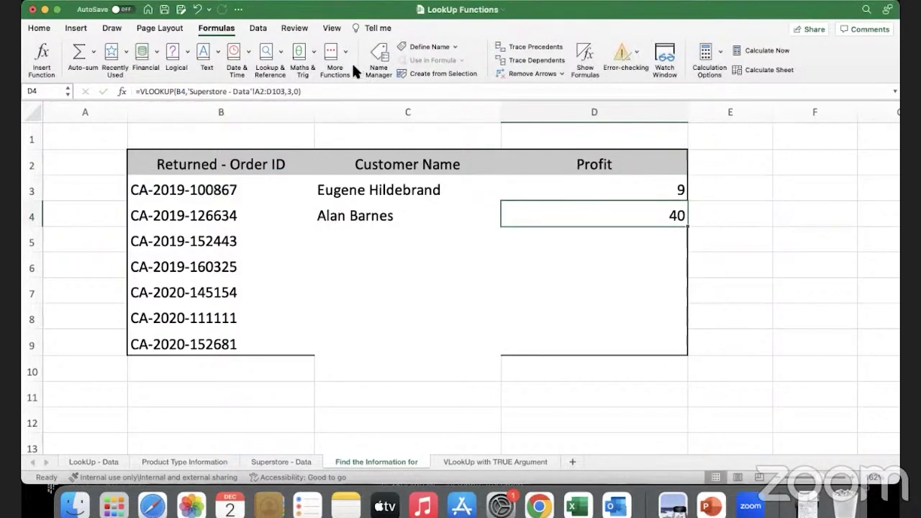
Enter 'True' in B11 with 'Approximate match' beside it in C11.
left_click(331, 243)
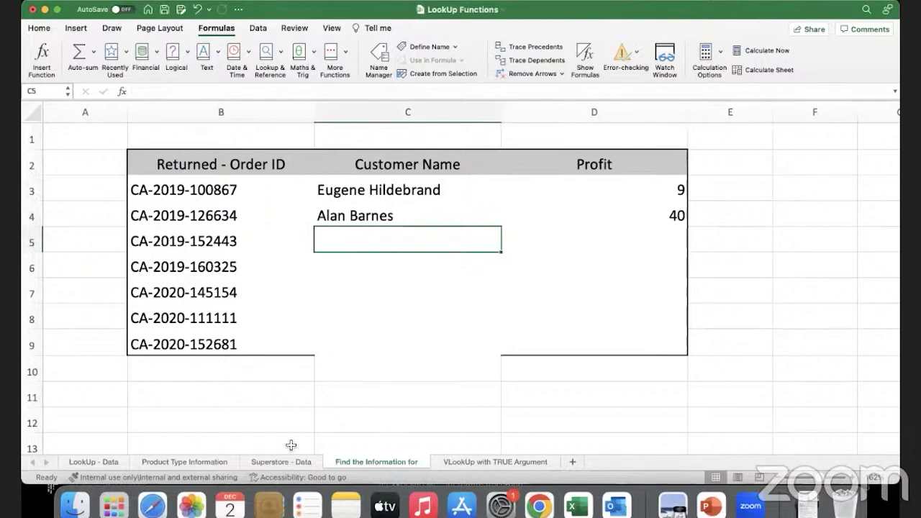
left_click(257, 397)
type("Tru")
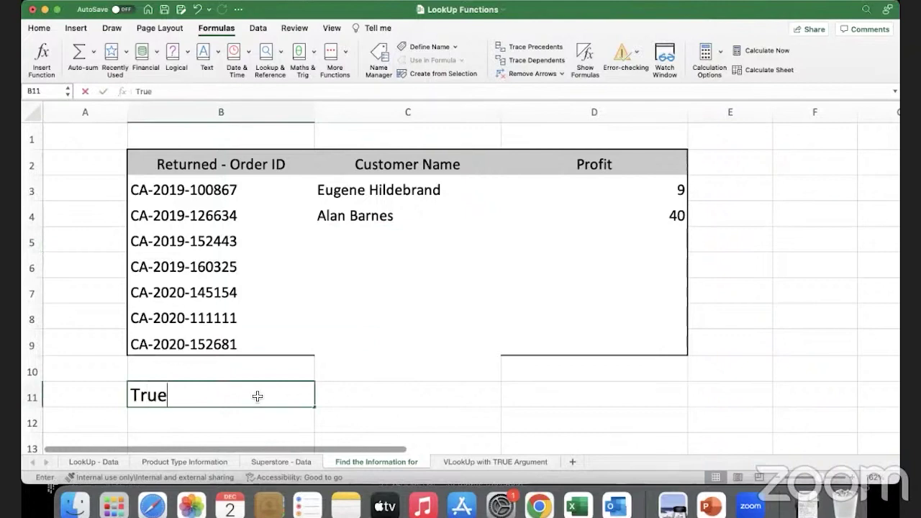
type("e")
key("Tab")
type("Approximate match")
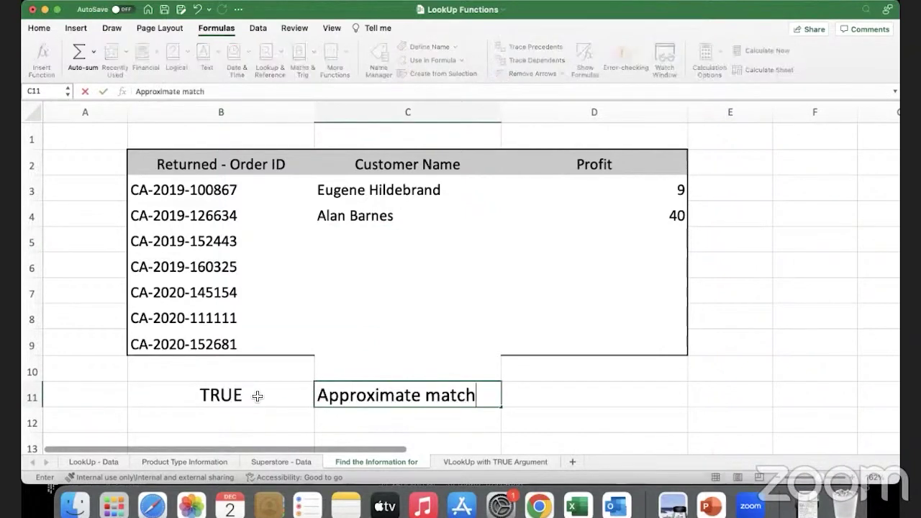
key("Return")
Enter 'Flase' in B12 with 'Exact Match' beside it in C12.
type("Flase")
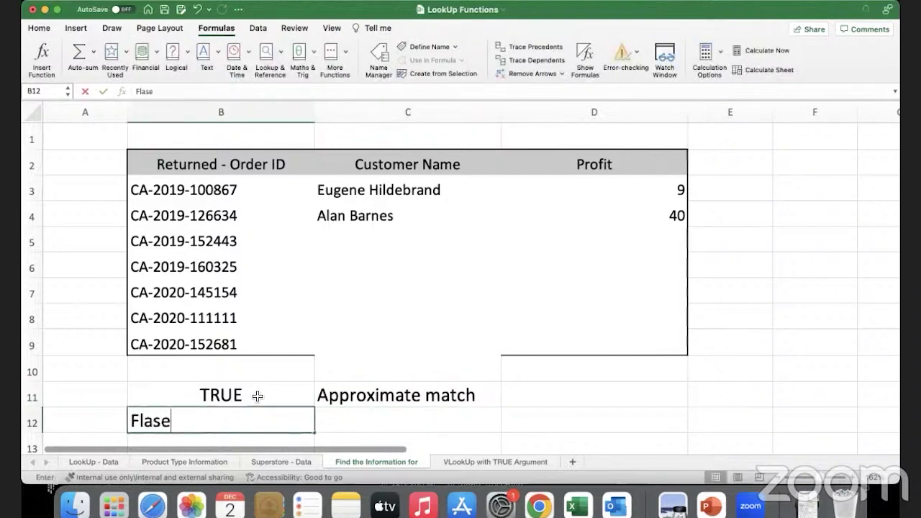
key("Tab")
type("Exac")
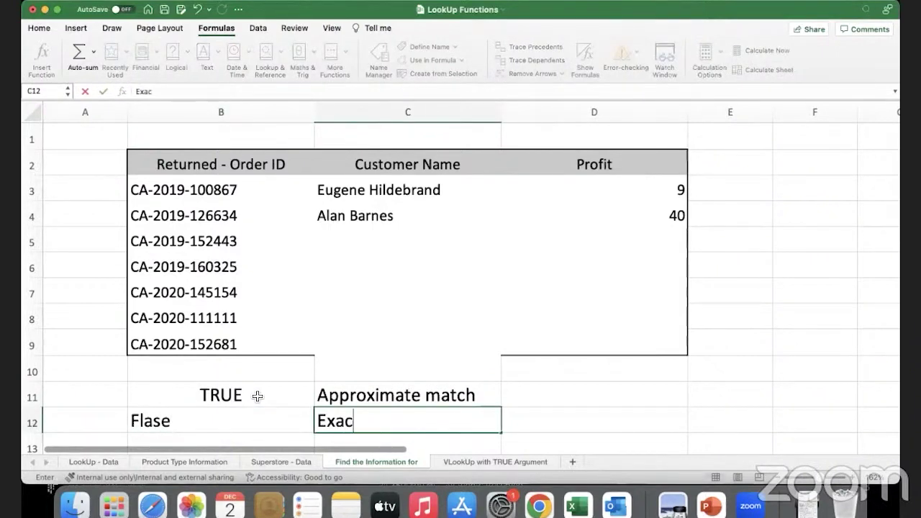
type("t Match")
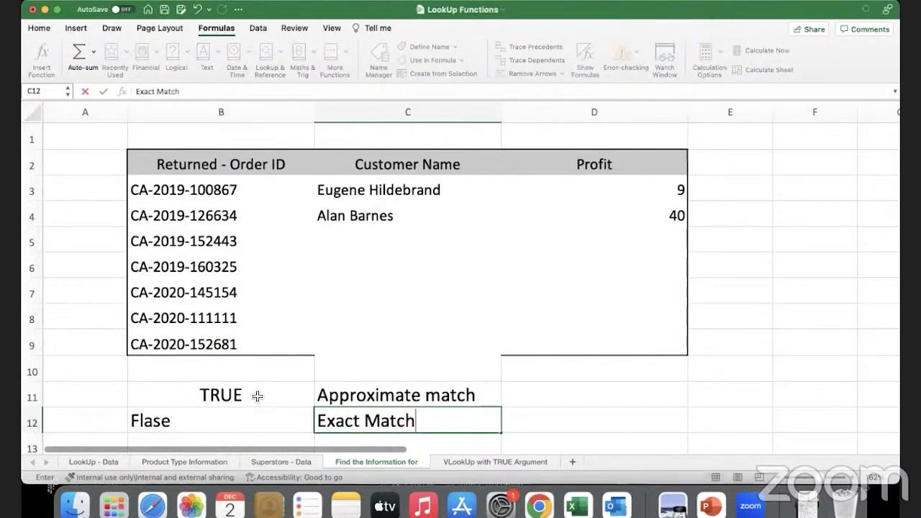
left_click(545, 417)
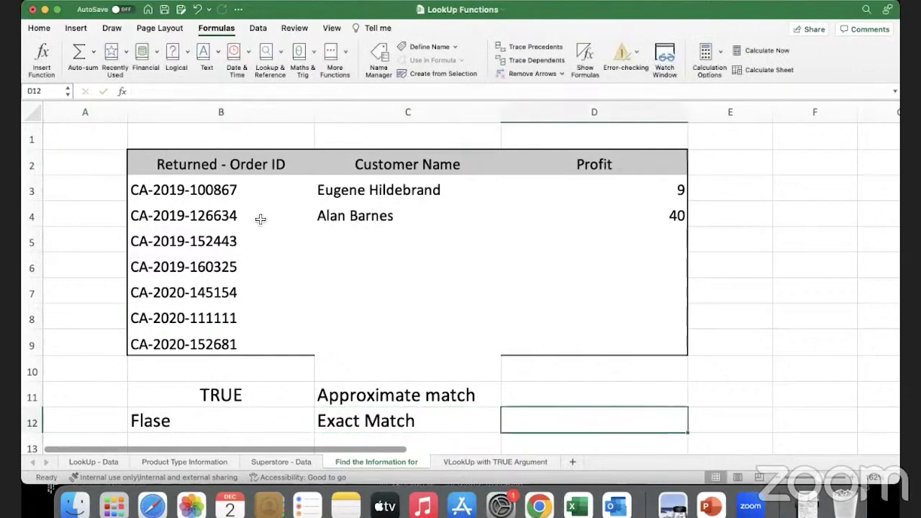
left_click(261, 219)
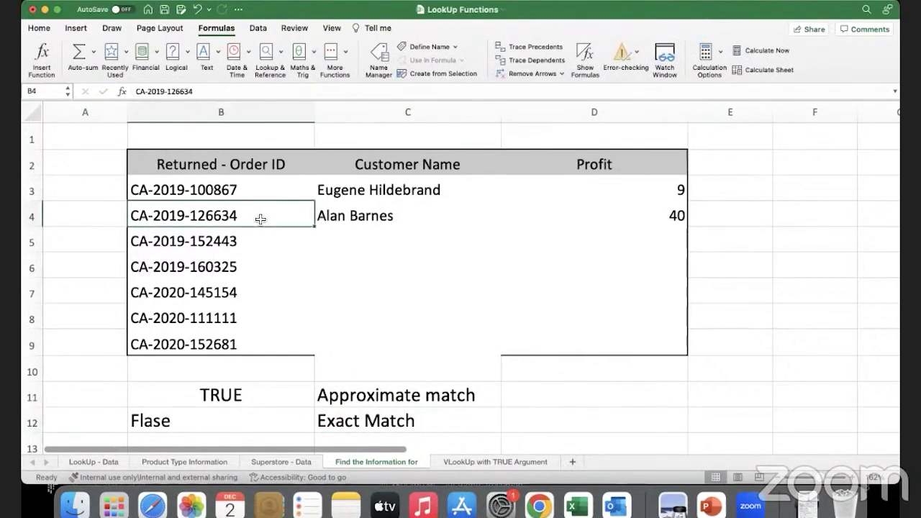
left_click(296, 462)
left_click_drag(108, 162, 136, 367)
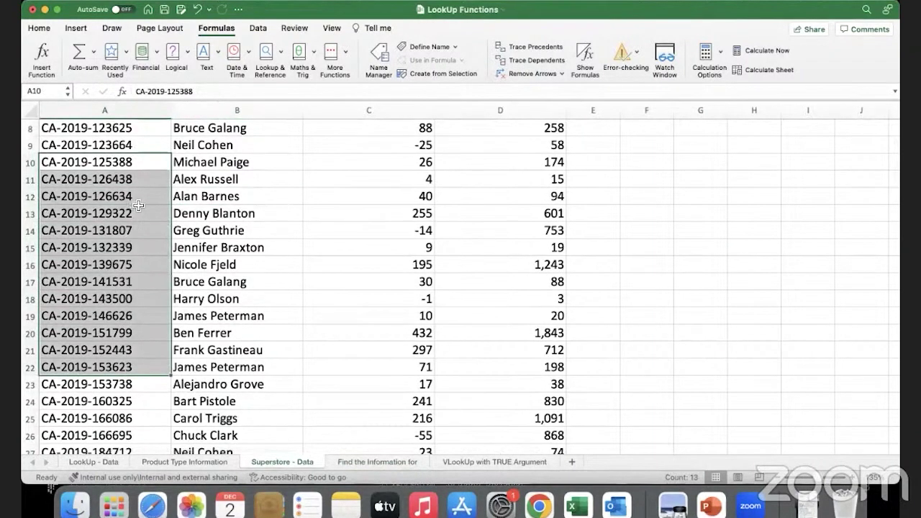
left_click(138, 205)
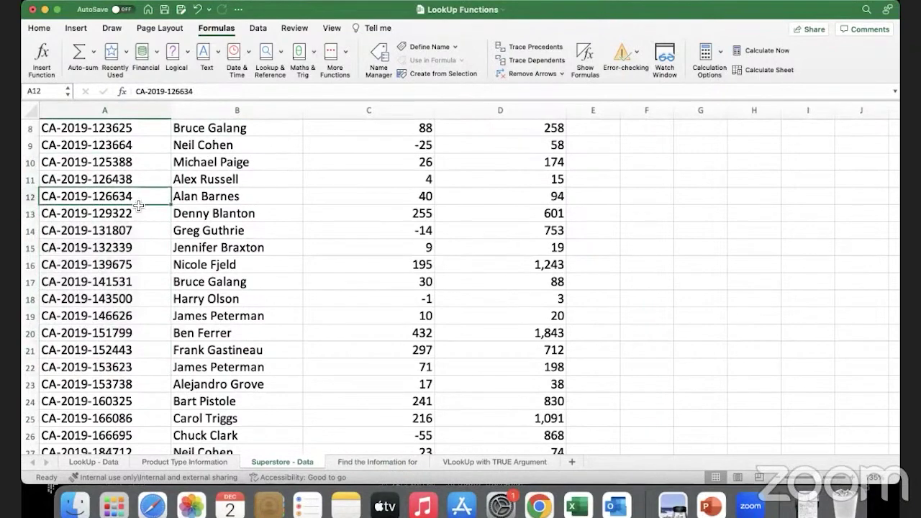
scroll(139, 205, "up", 5)
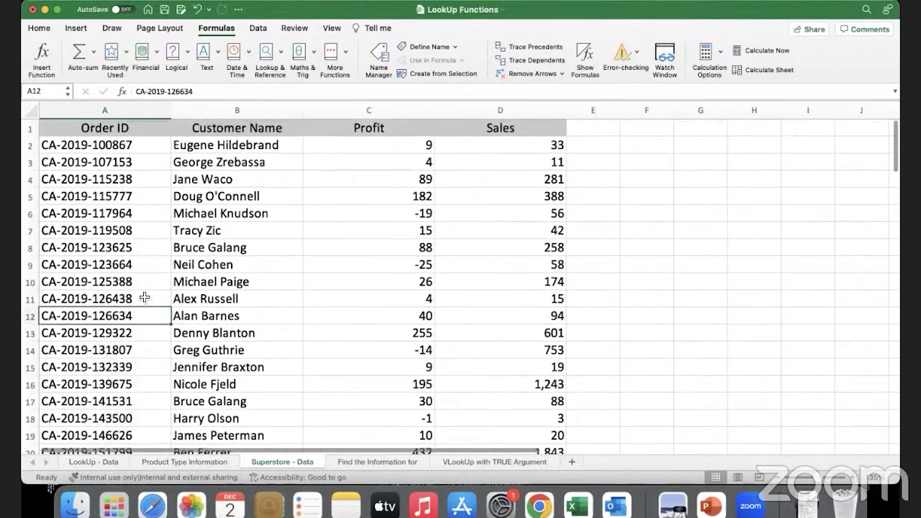
left_click(271, 315)
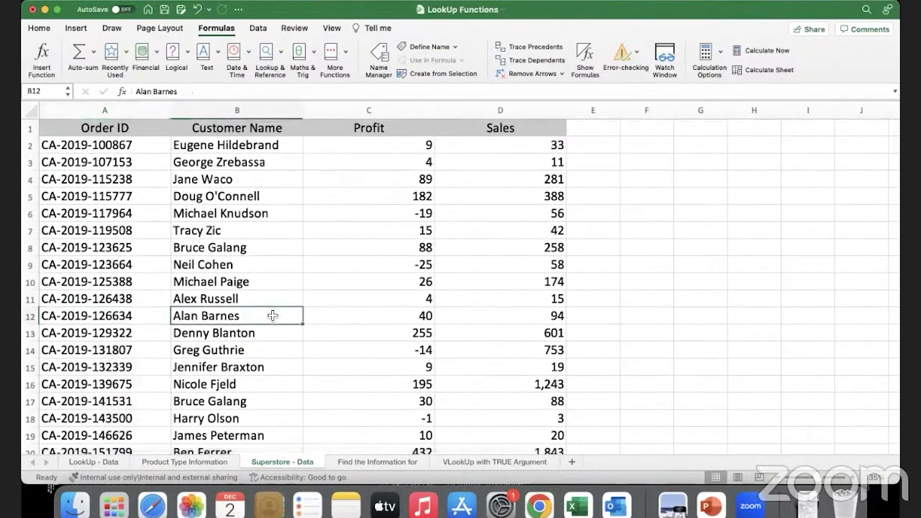
left_click(331, 312)
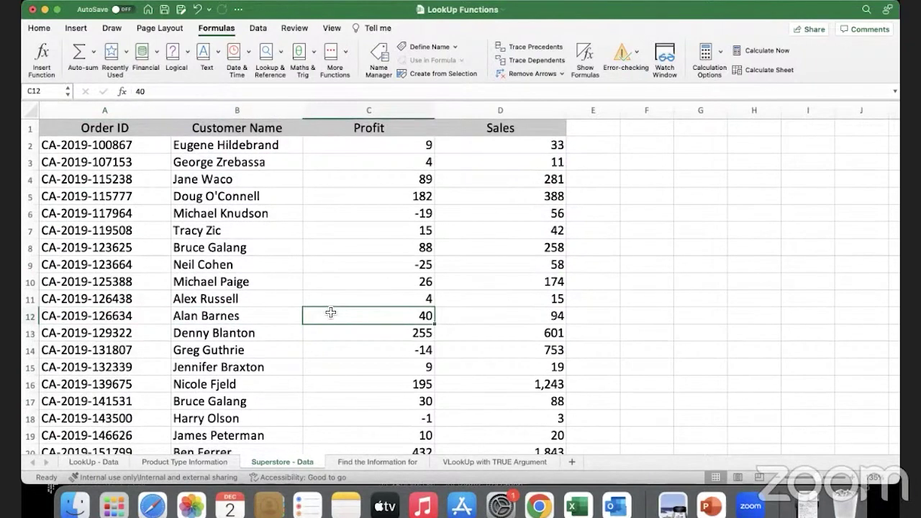
left_click(376, 461)
left_click_drag(211, 425, 464, 428)
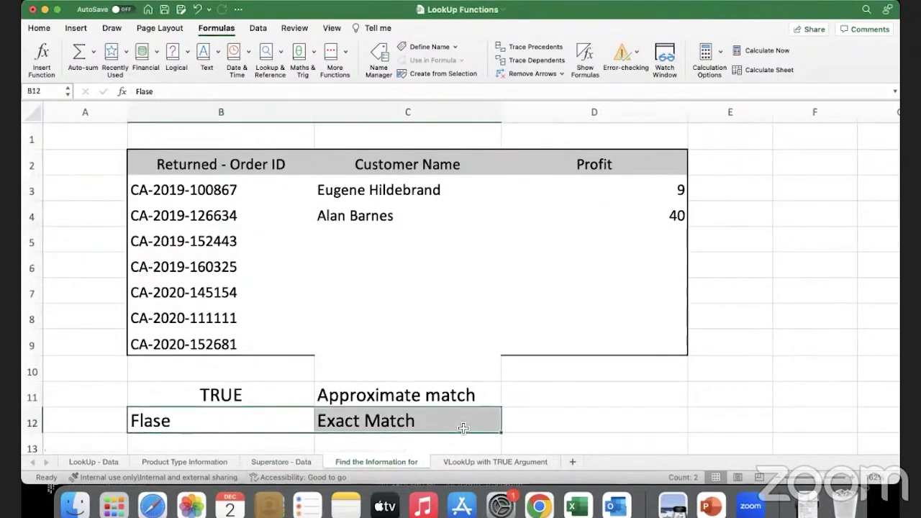
Edit B12 to read 'False / 0', appending ' / 0' and fixing the Flase misspelling.
left_click(256, 241)
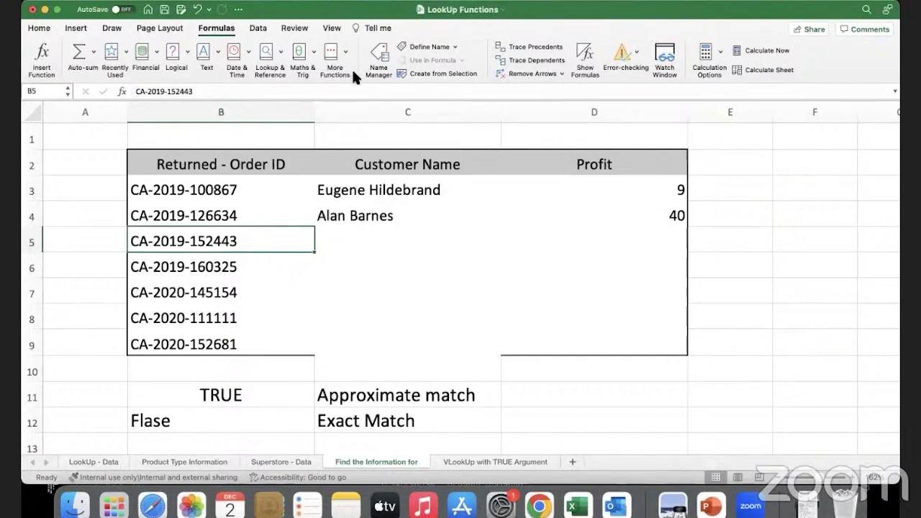
left_click_drag(269, 423, 362, 400)
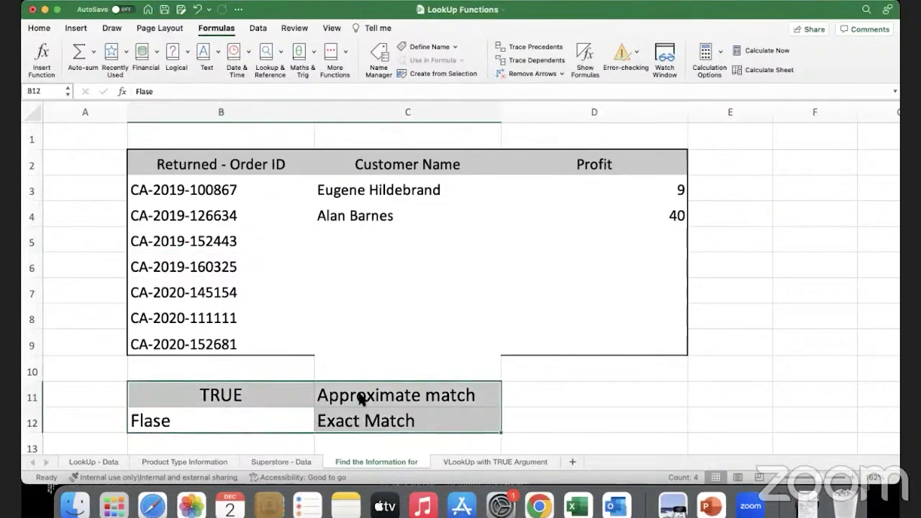
left_click(287, 415)
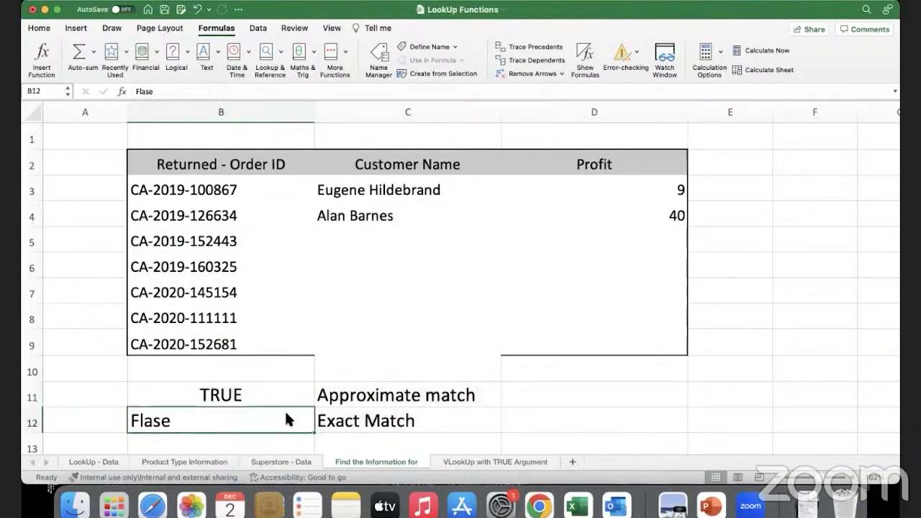
double_click(287, 419)
type("/")
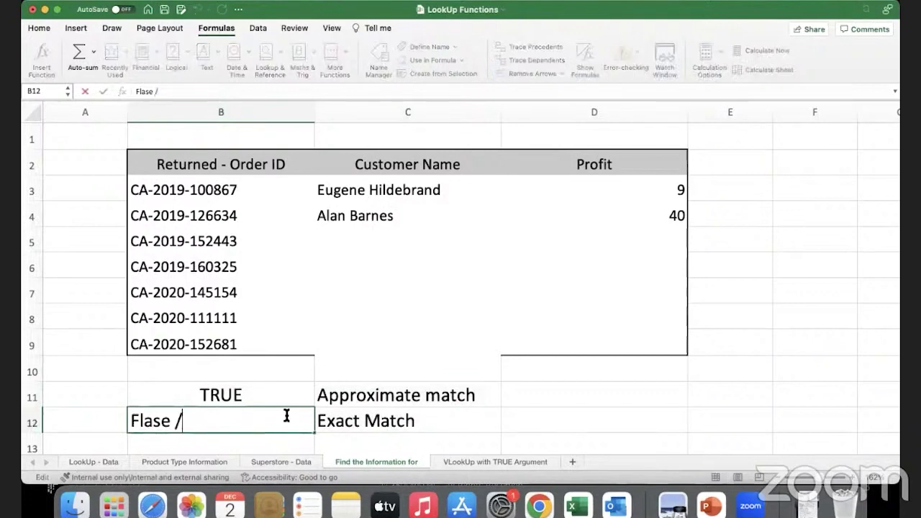
type(" 0")
left_click_drag(230, 421, 141, 421)
key("BackSpace")
key("Right")
type("l")
left_click(109, 423)
left_click(428, 214)
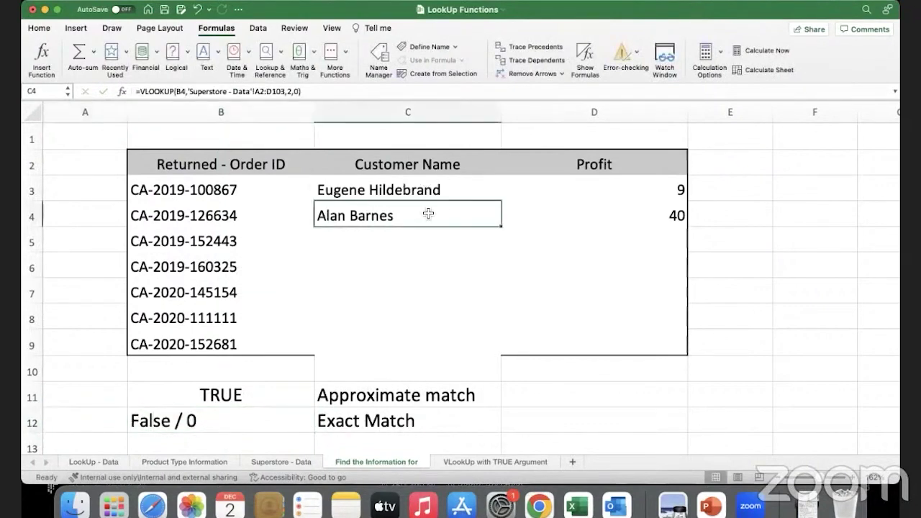
left_click(263, 221)
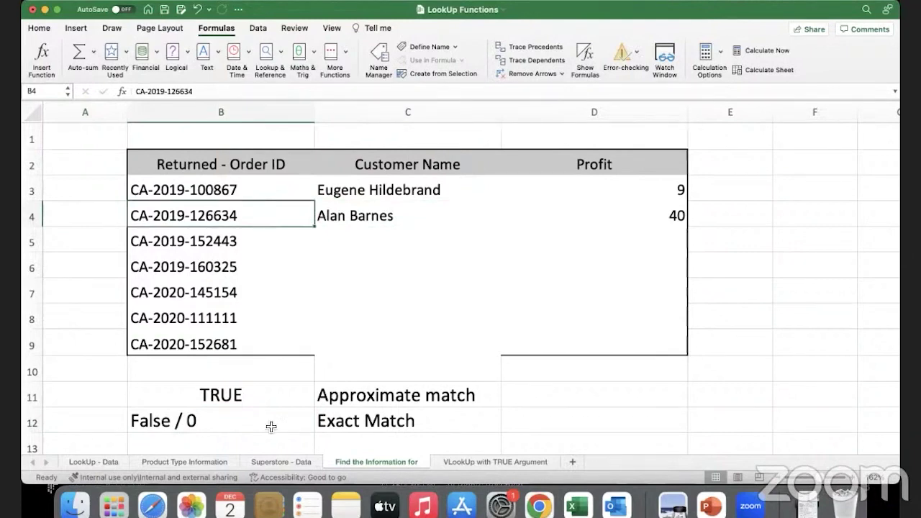
On Superstore - Data, select the full order table A2:D103 starting from A2.
left_click(275, 461)
left_click_drag(118, 151, 131, 399)
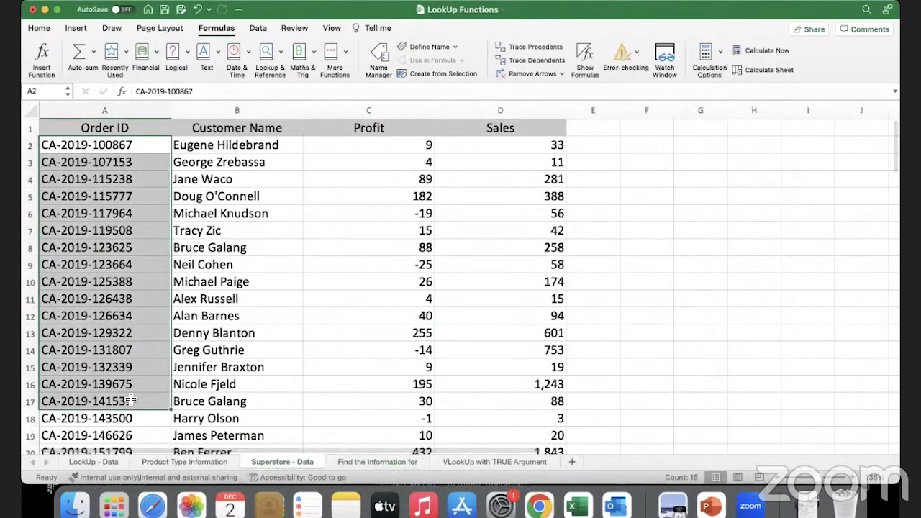
left_click(161, 280)
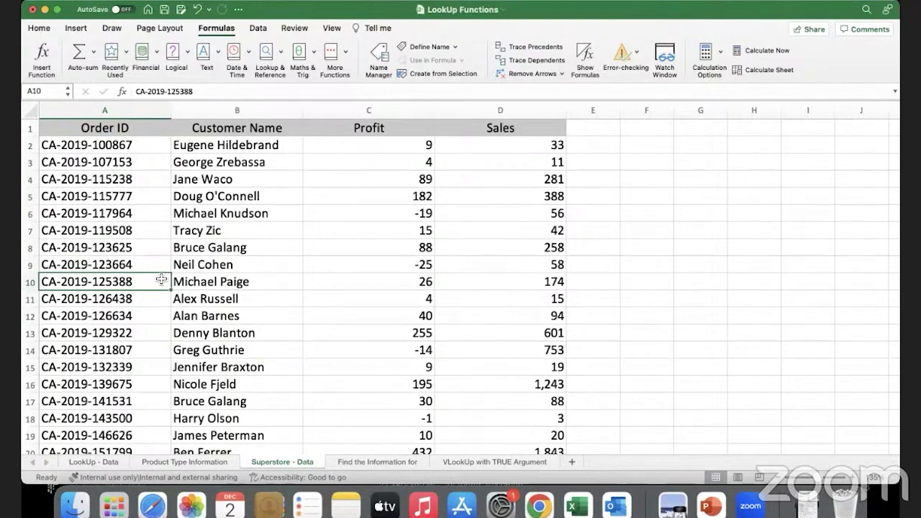
left_click(367, 461)
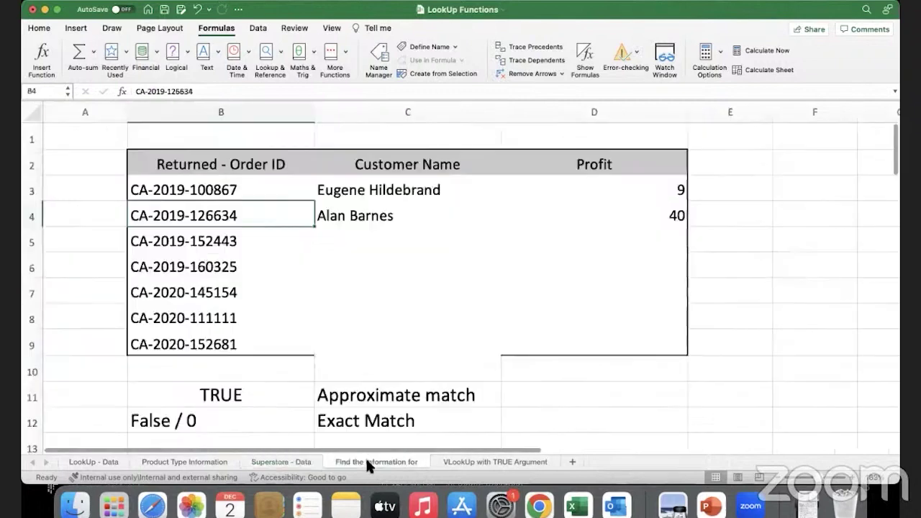
left_click(277, 464)
left_click(123, 147)
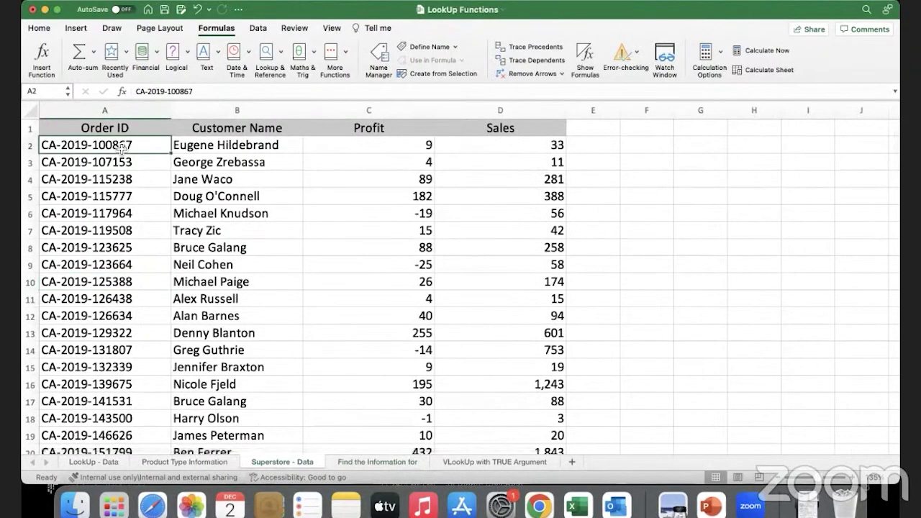
key("ctrl+shift+Right")
key("ctrl+shift+Down")
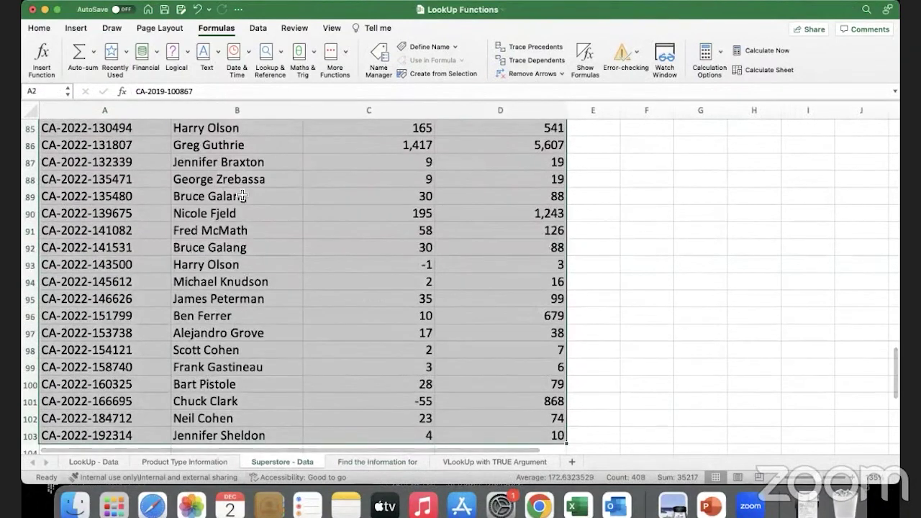
left_click(382, 459)
left_click(382, 191)
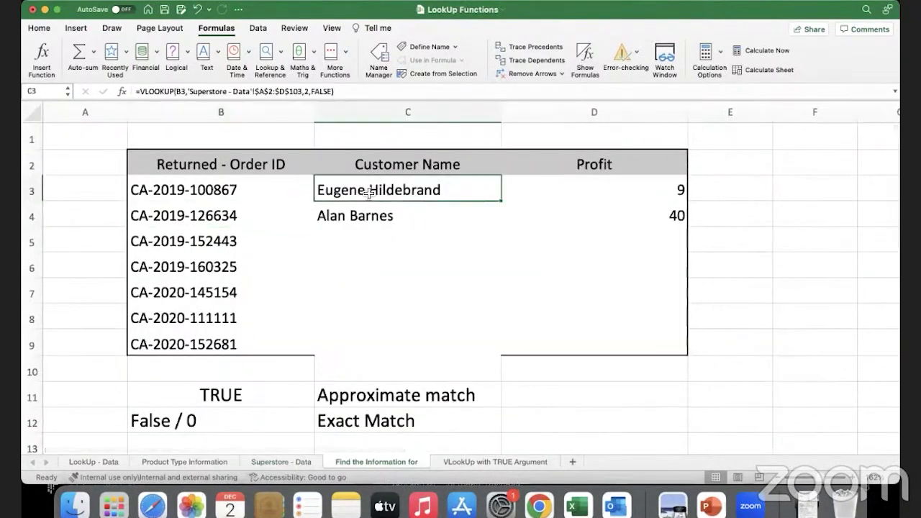
left_click(248, 193)
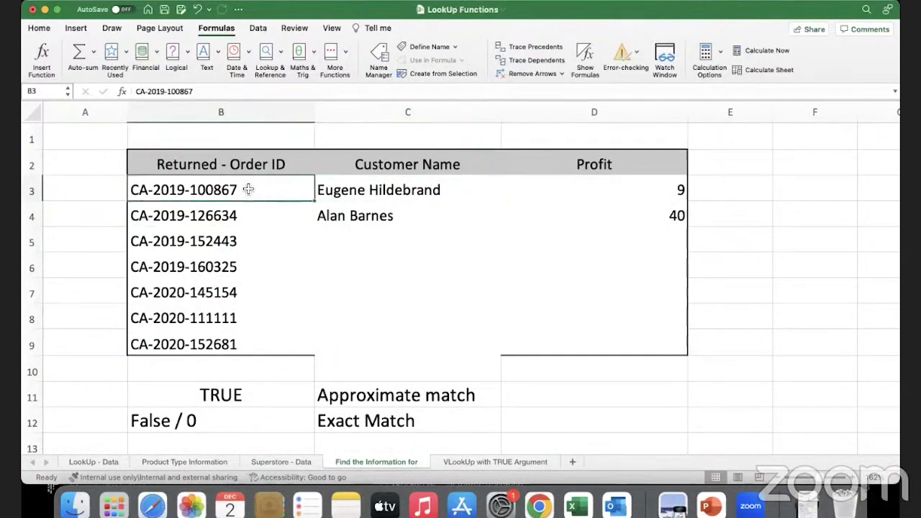
left_click(328, 189)
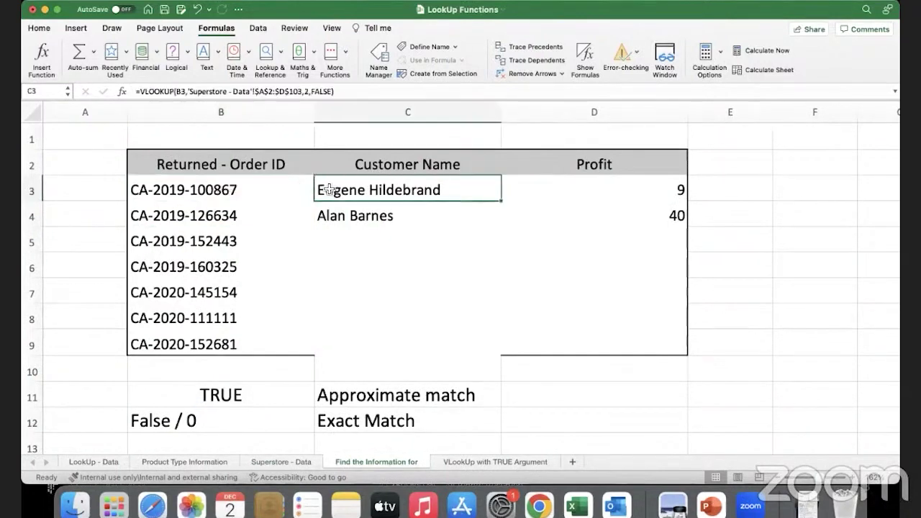
left_click(180, 91)
double_click(180, 91)
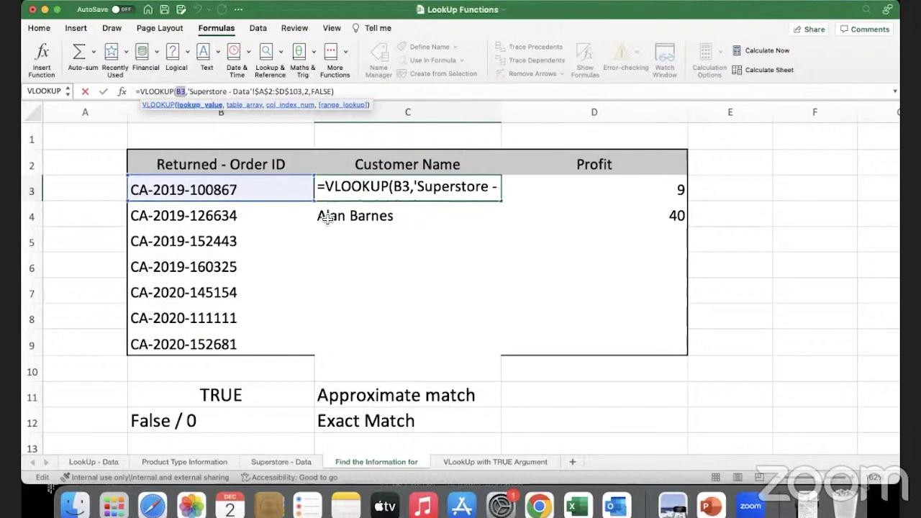
key("Return")
left_click(238, 215)
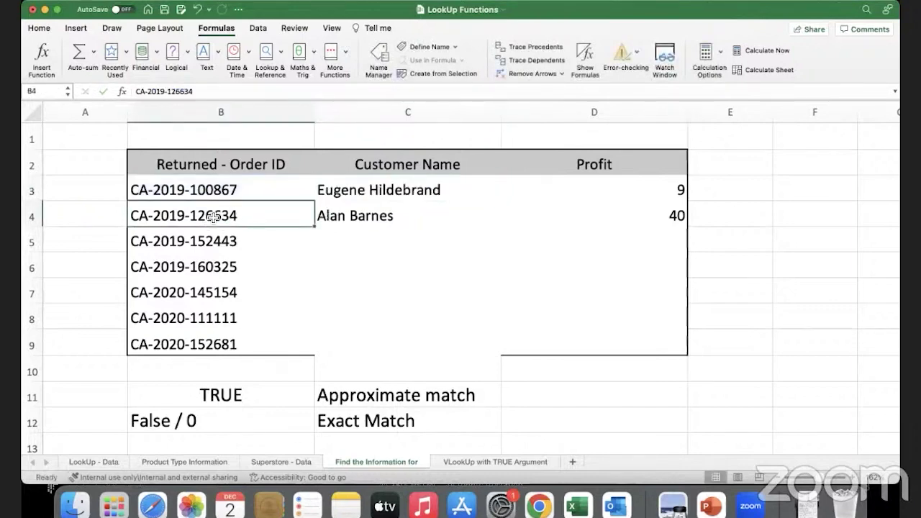
left_click(340, 243)
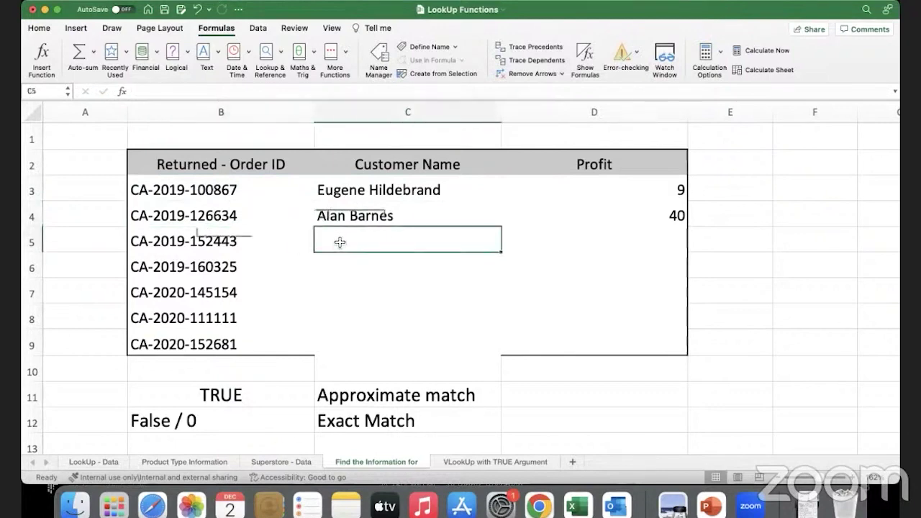
left_click(251, 246)
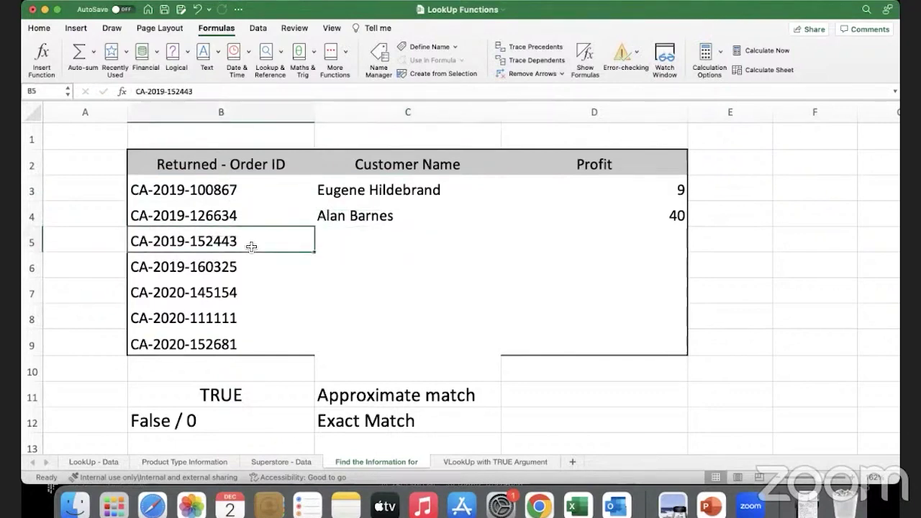
left_click(253, 269)
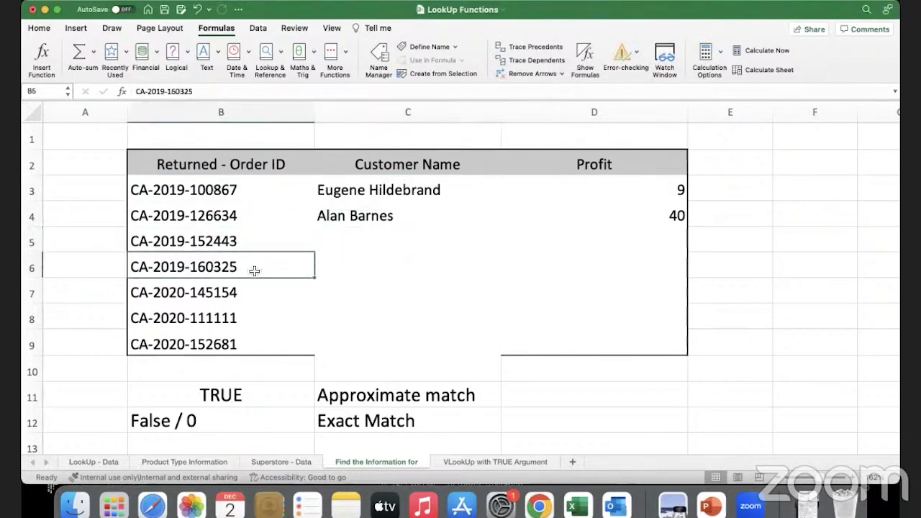
left_click(353, 268)
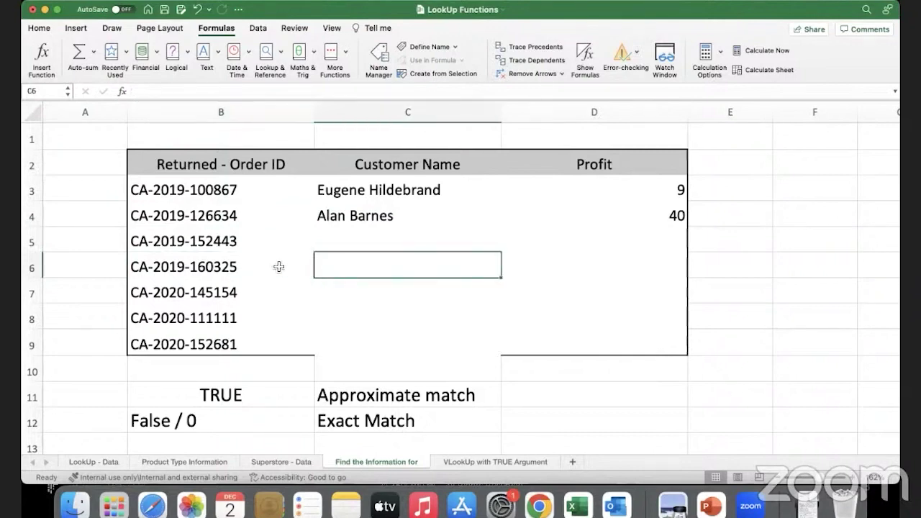
left_click(279, 267)
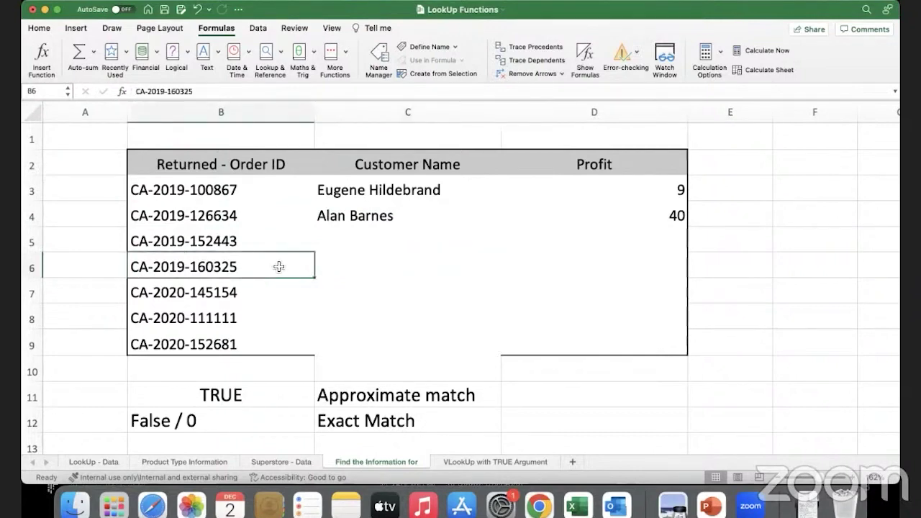
left_click(264, 193)
left_click_drag(283, 191, 285, 325)
left_click(349, 233)
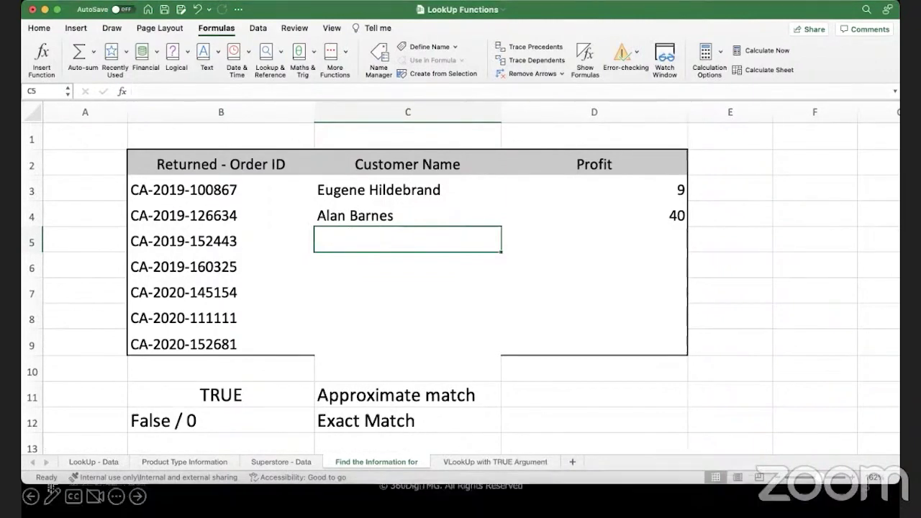
left_click(52, 489)
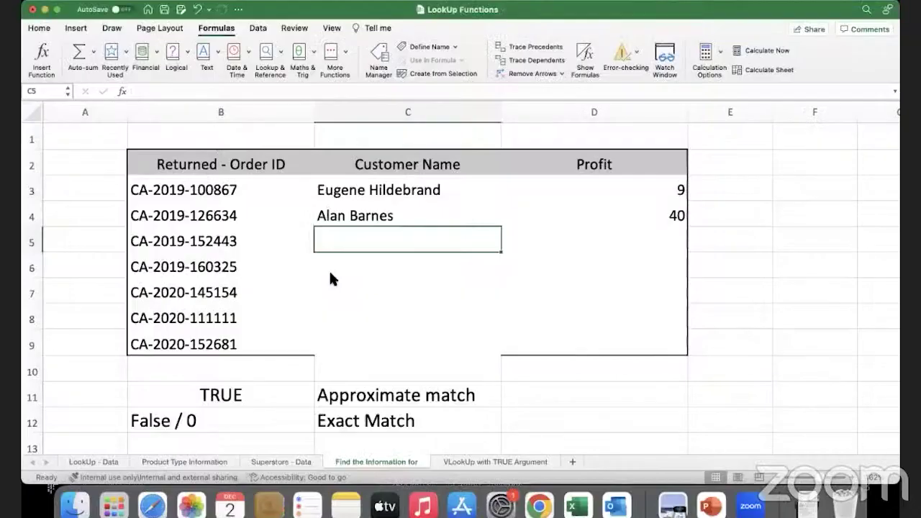
left_click(104, 232)
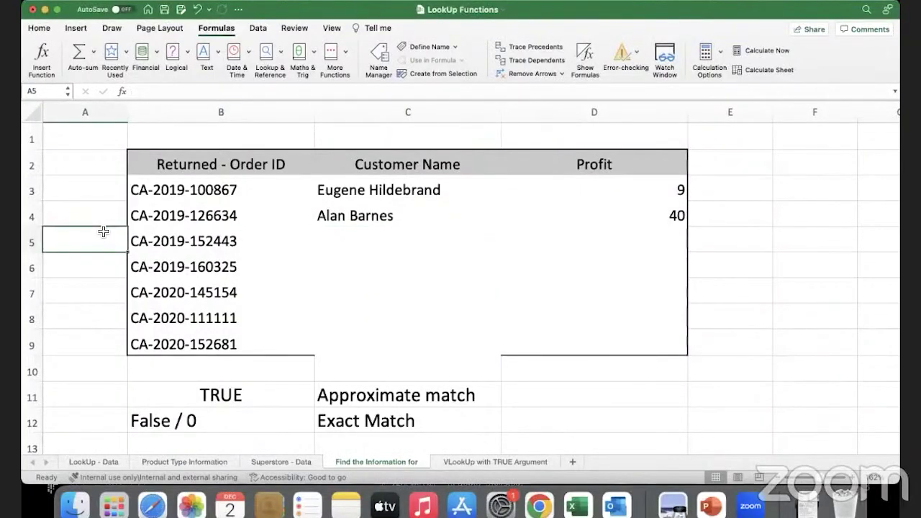
left_click(42, 57)
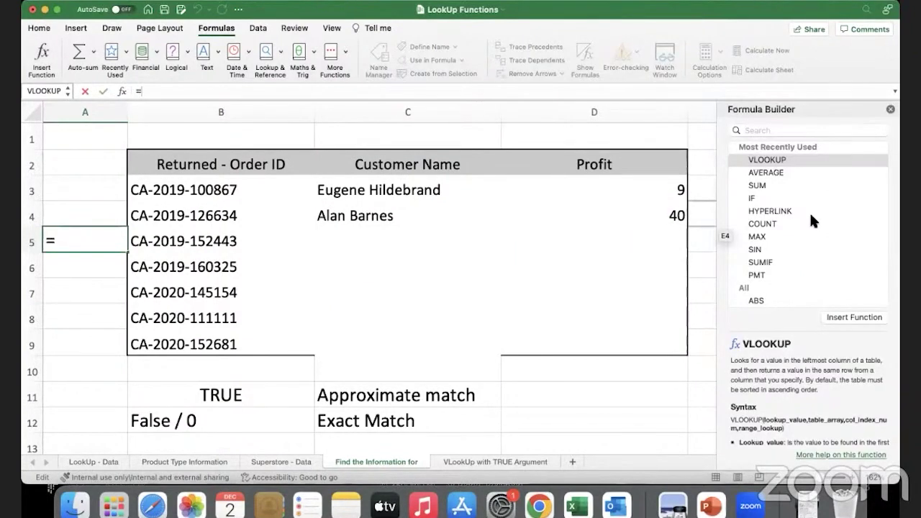
left_click(889, 110)
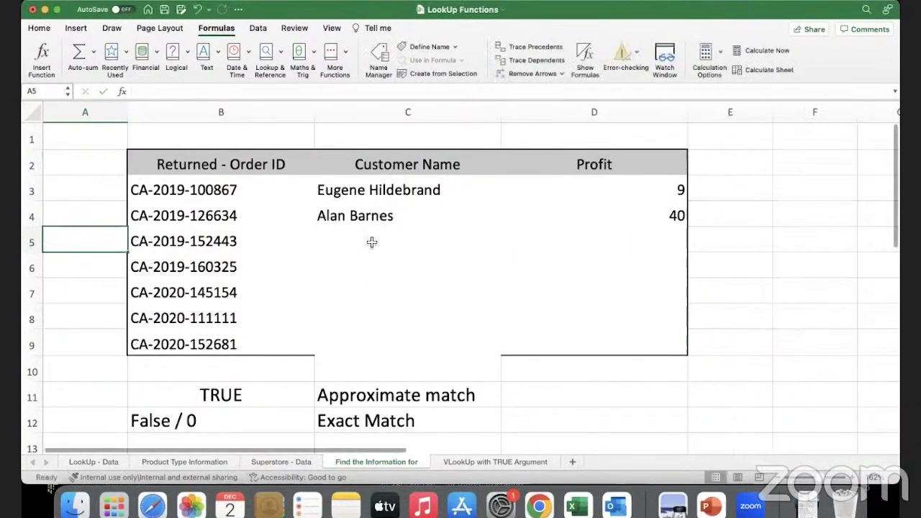
Select the Superstore - Data table A2:D103 to review it, ending on cell A2.
left_click(297, 457)
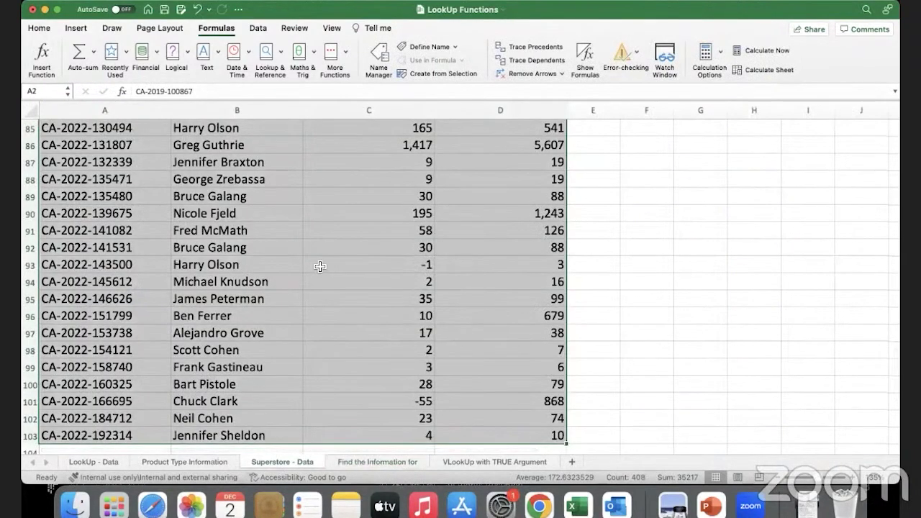
scroll(320, 266, "up", 20)
left_click(131, 149)
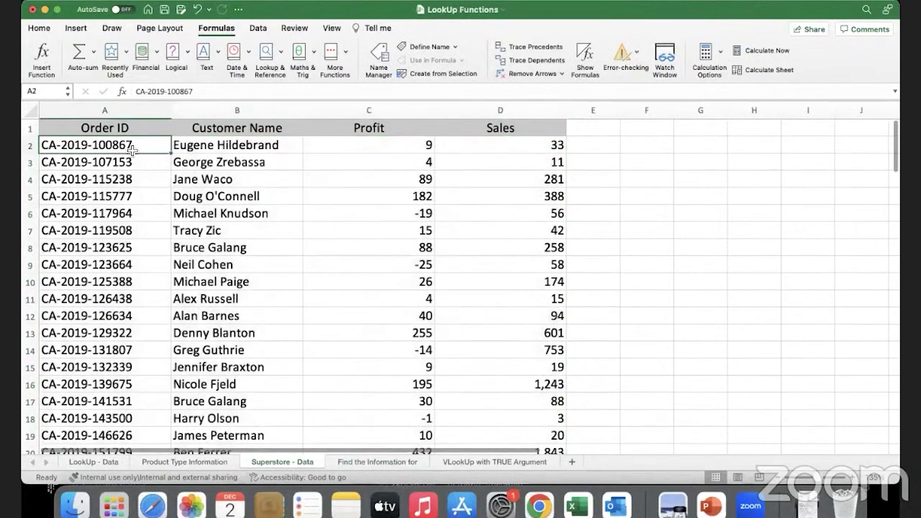
key("super+shift+Right")
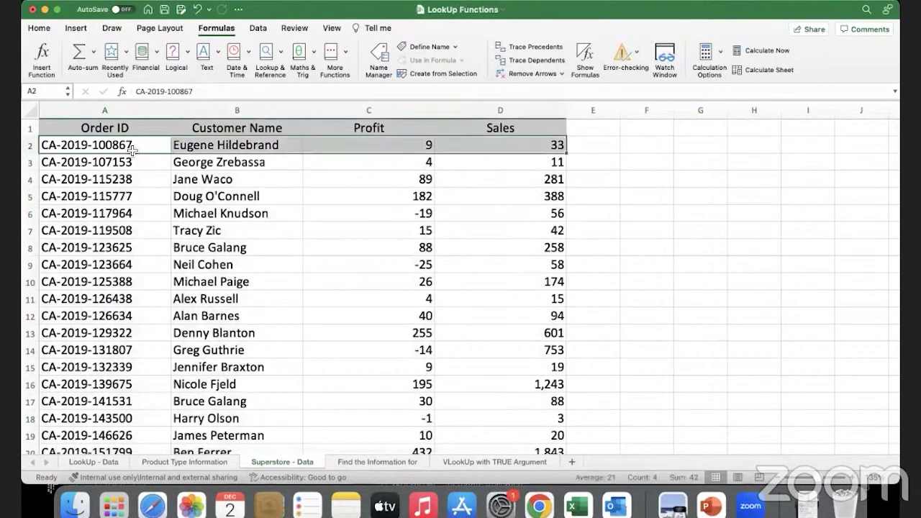
key("super+shift+Down")
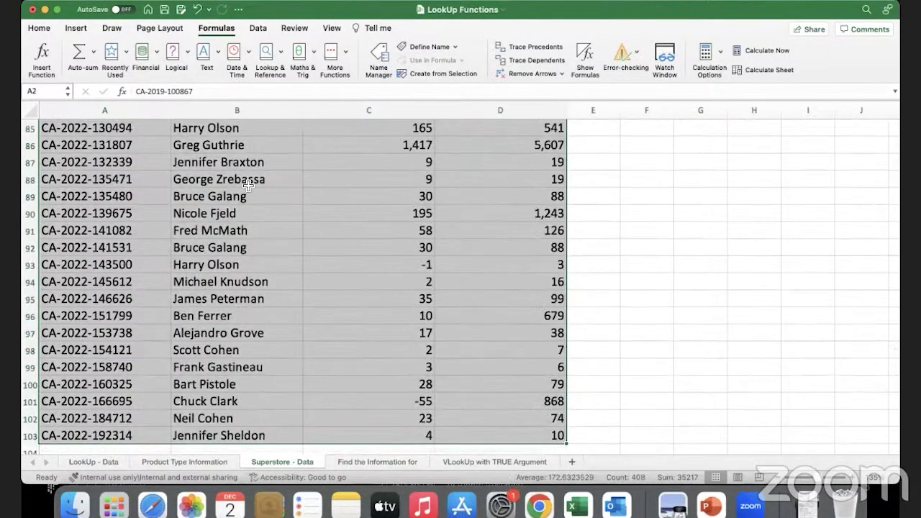
scroll(247, 185, "up", 20)
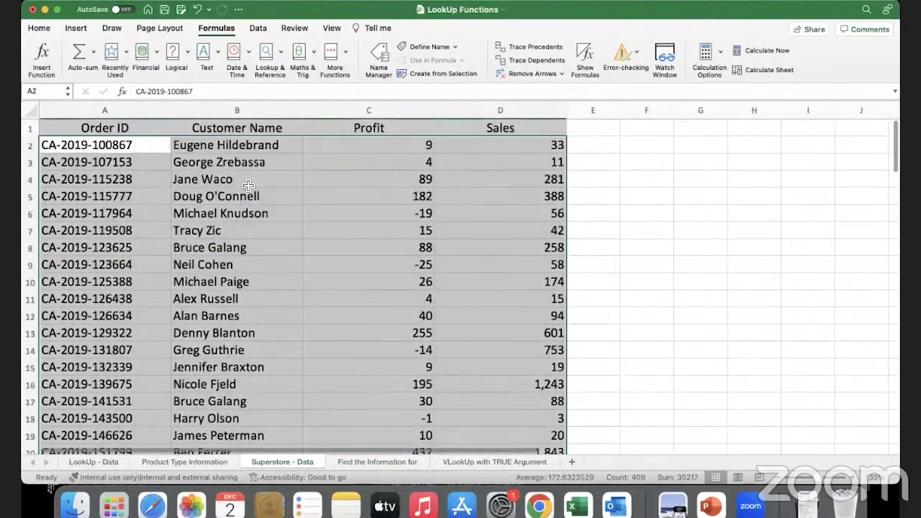
left_click(374, 232)
left_click(121, 158)
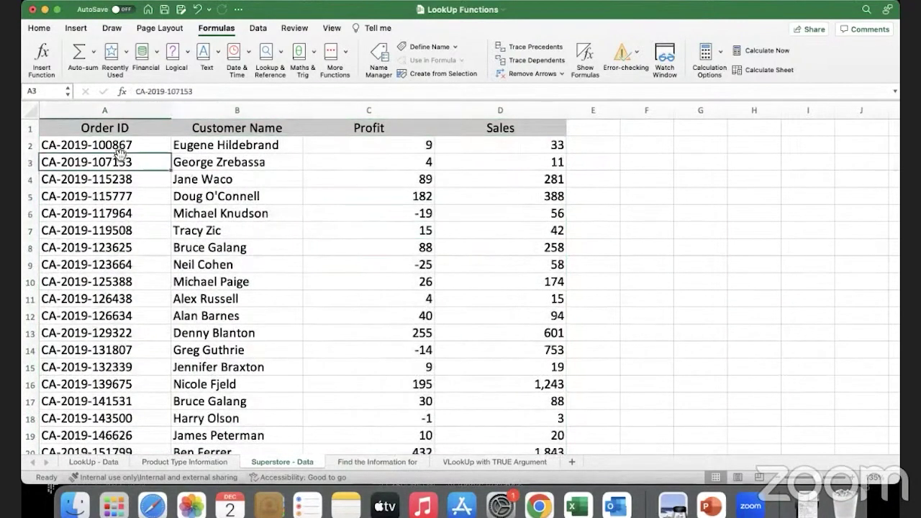
left_click(123, 148)
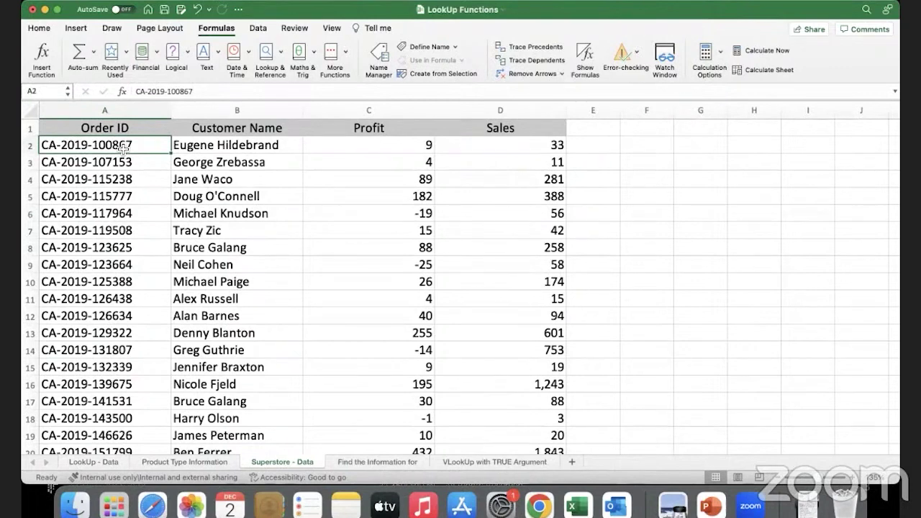
left_click(651, 186)
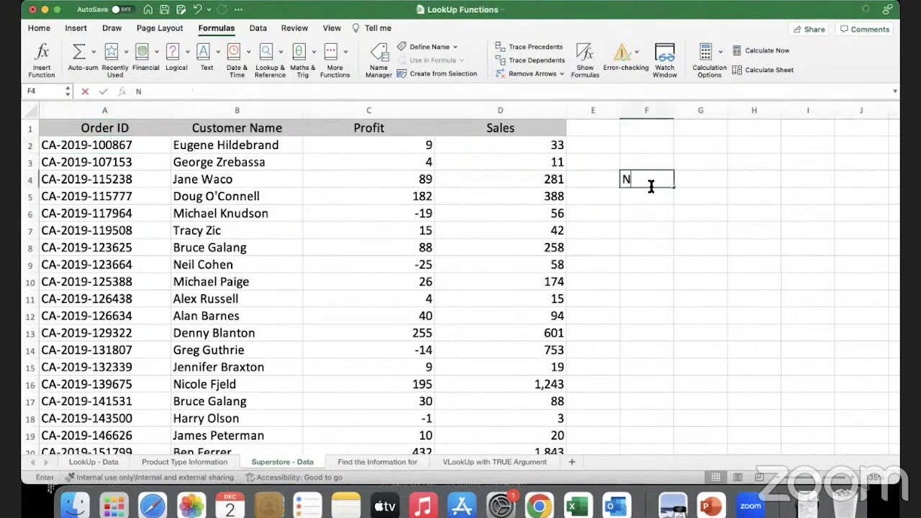
type("Name the Rage")
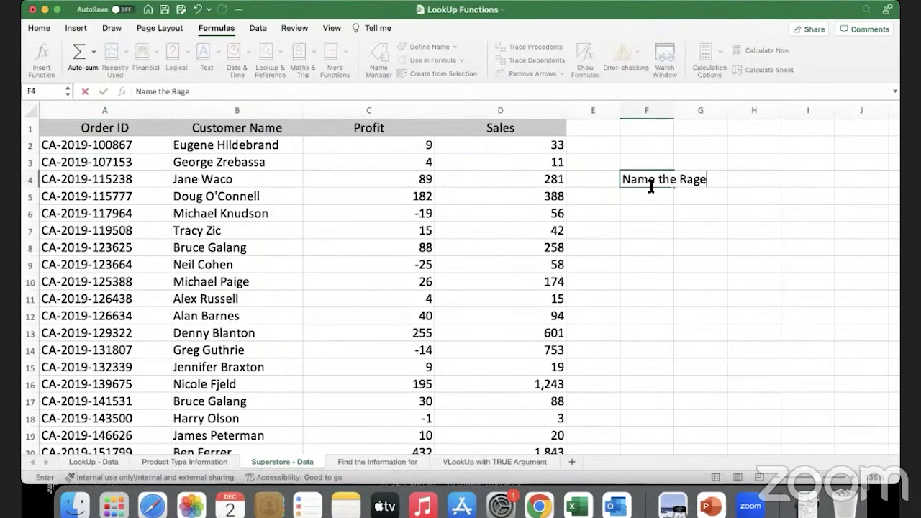
key("BackSpace")
key("BackSpace")
type("nge")
left_click(653, 212)
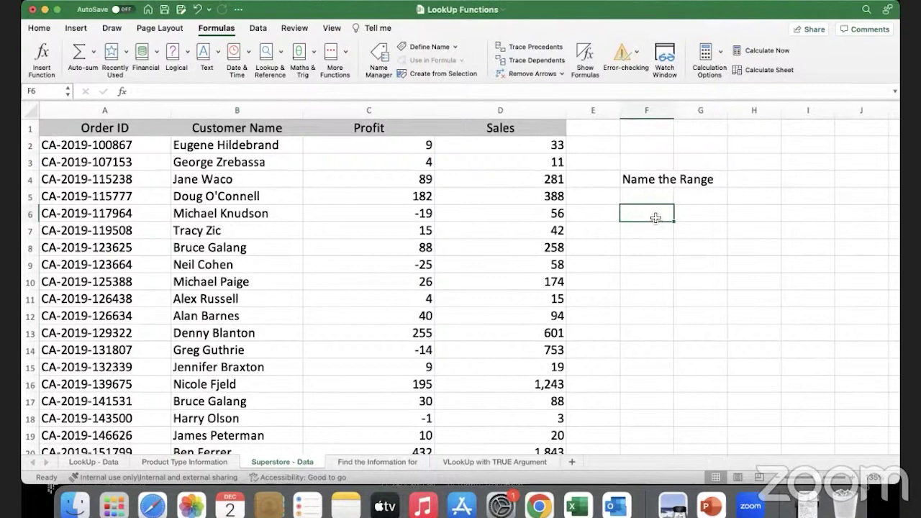
left_click(666, 179)
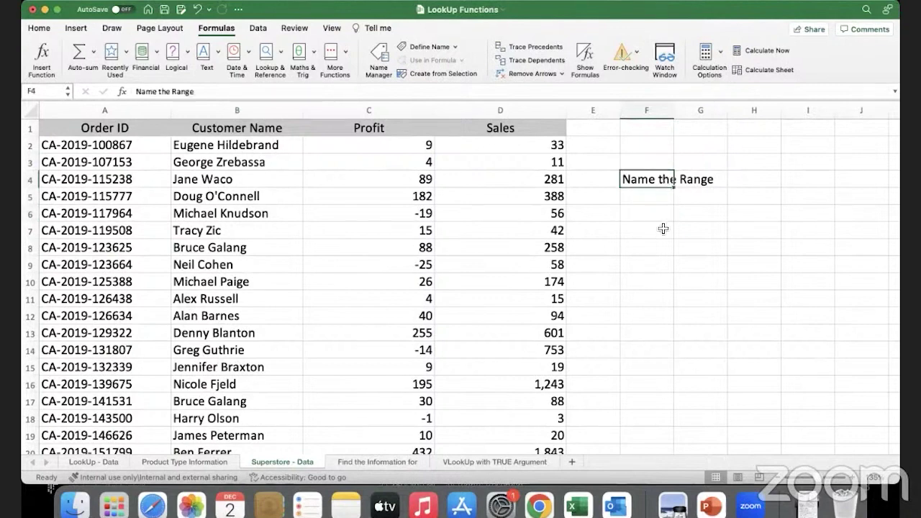
key("Delete")
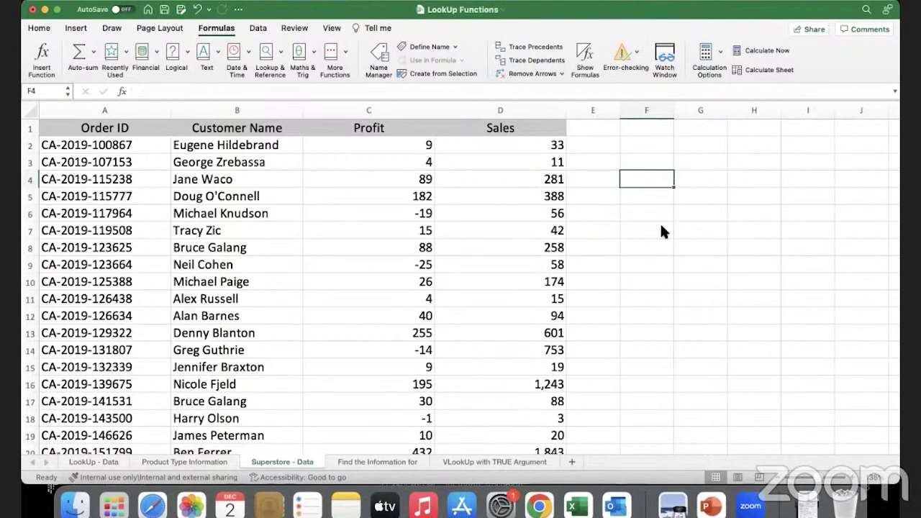
left_click(636, 220)
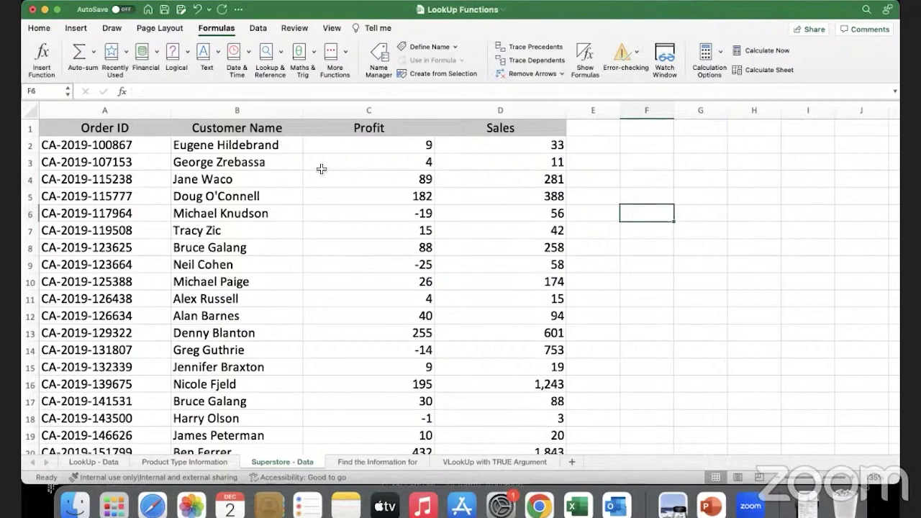
Select the Superstore - Data table range A2:D103.
left_click(157, 148)
key("ctrl+shift+Right")
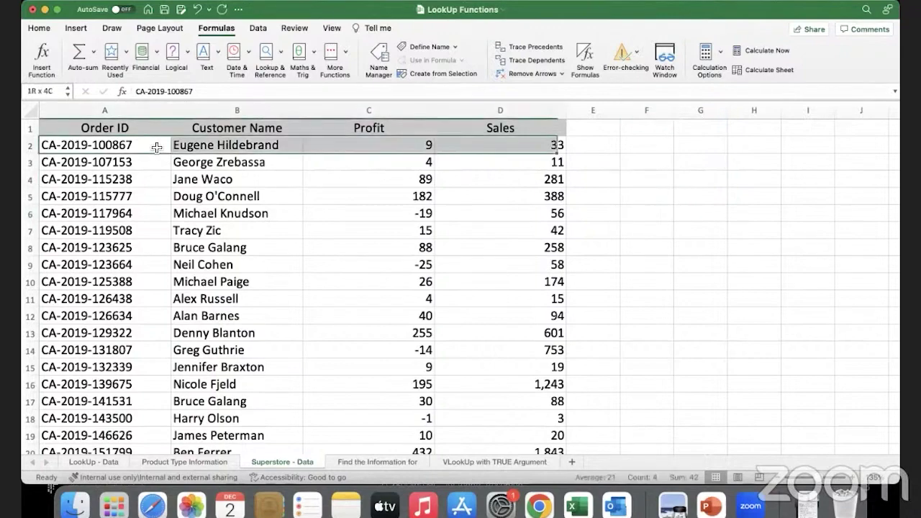
key("ctrl+shift+Down")
scroll(214, 267, "up", 20)
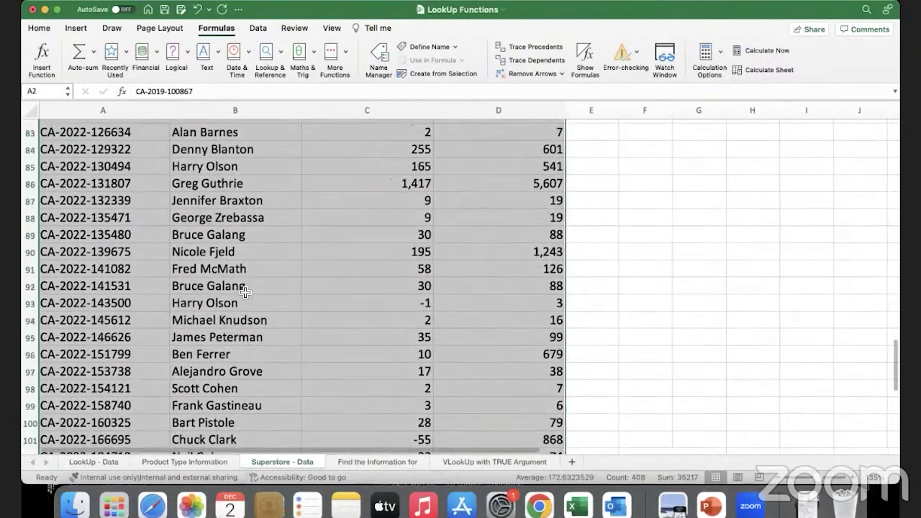
scroll(245, 292, "up", 9)
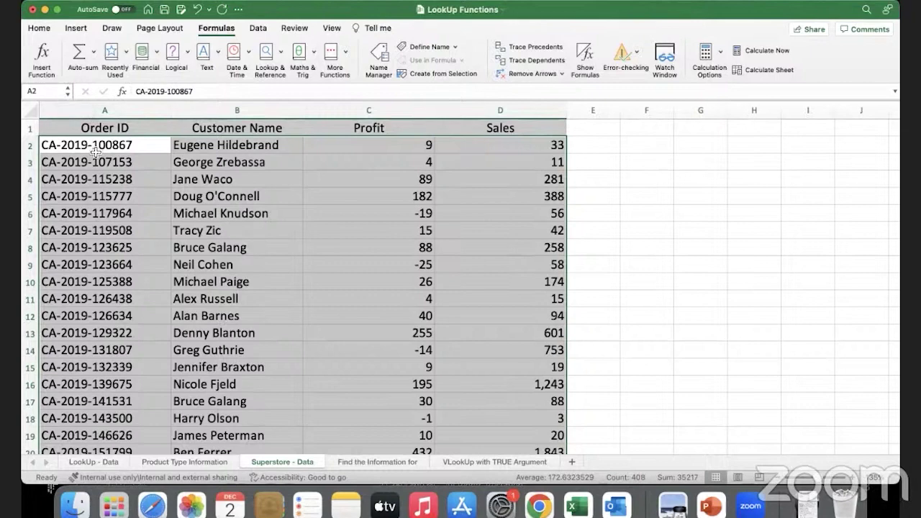
Name the selected range Superstore_Data in the Name Box.
left_click(48, 91)
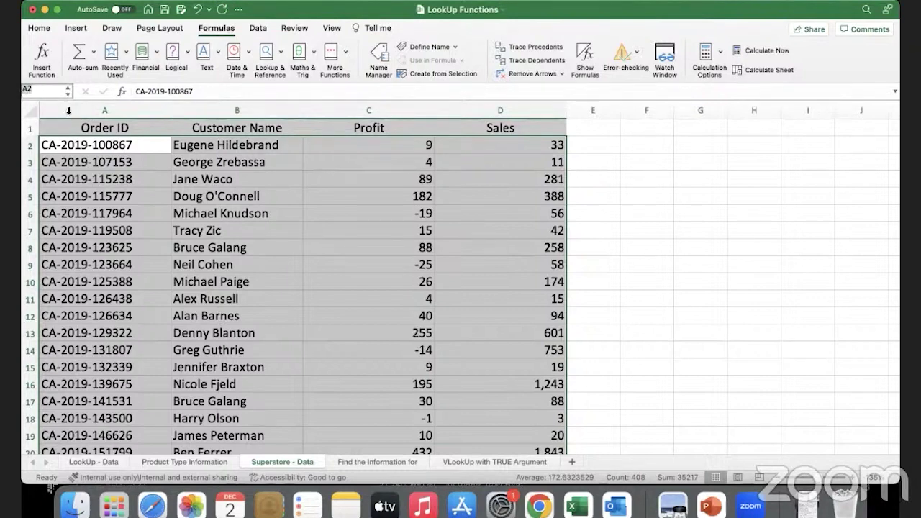
type("Su")
type("perstore")
type("_Data")
left_click_drag(312, 10, 357, 12)
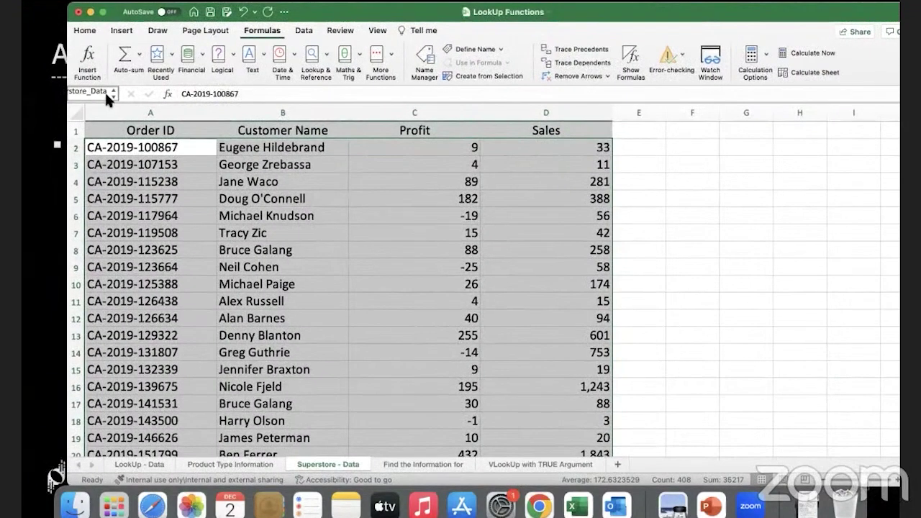
left_click(108, 91)
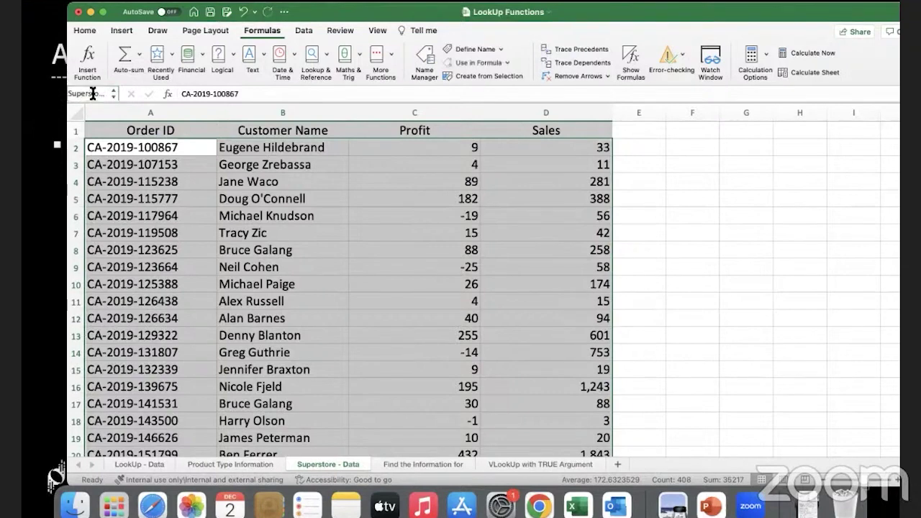
left_click_drag(322, 18, 276, 17)
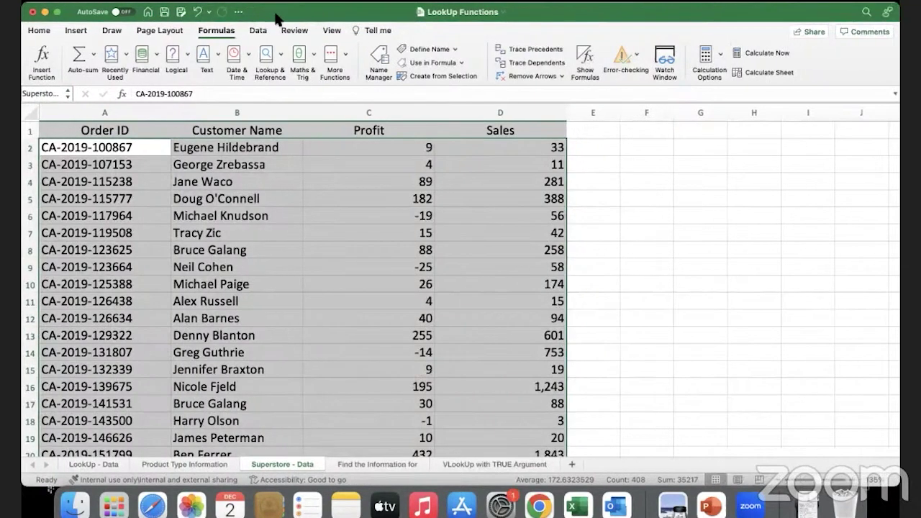
On Find the Information for, start =VLOOKUP(B5, in cell C5.
left_click(381, 464)
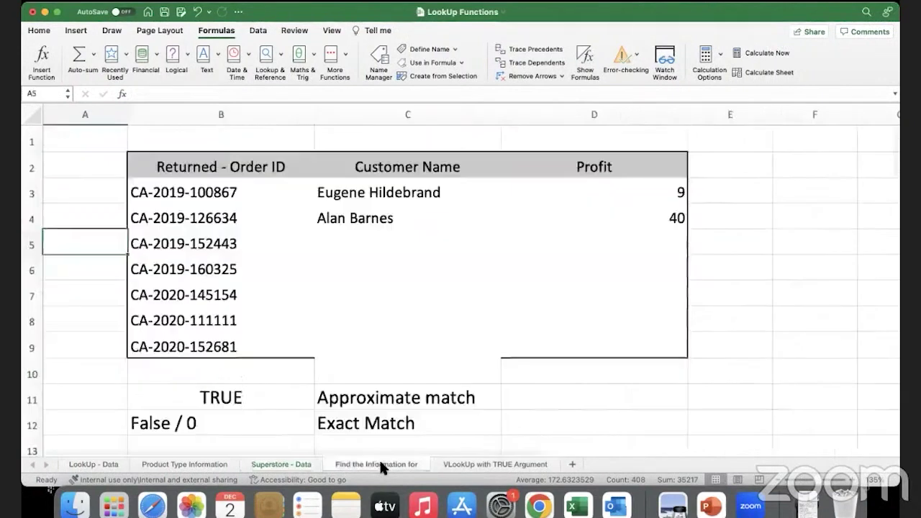
left_click(348, 246)
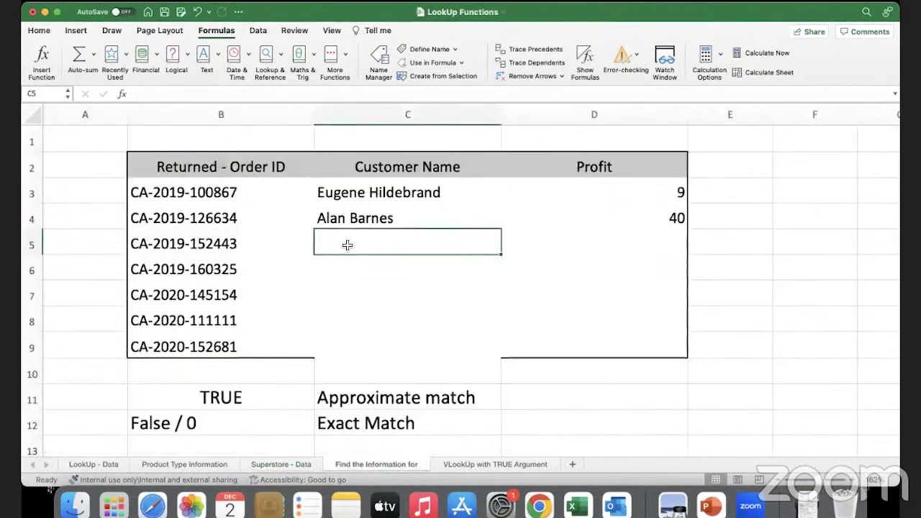
type("=vloo")
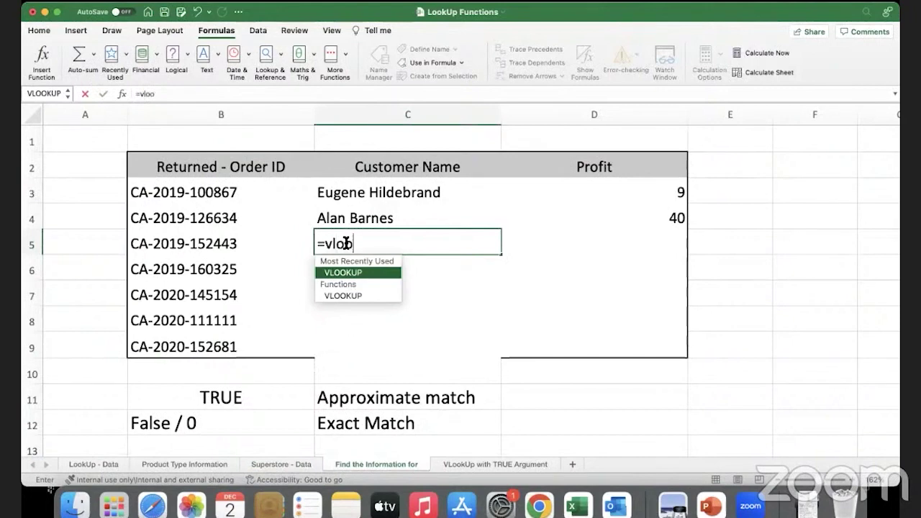
double_click(373, 273)
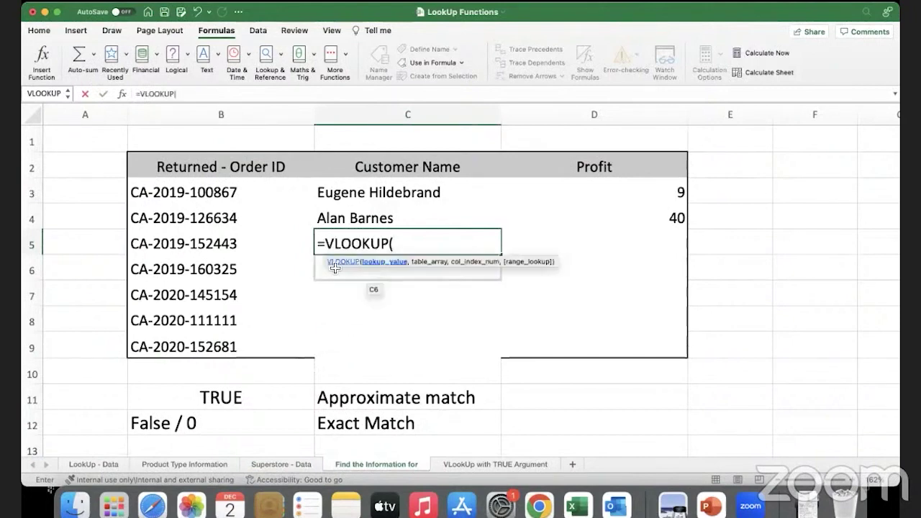
left_click(254, 248)
type(",")
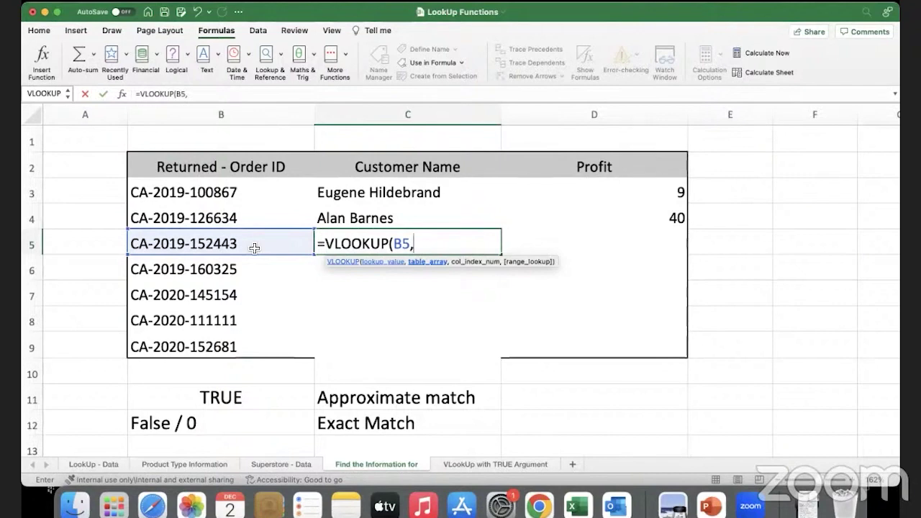
Insert Superstore_Data via F3 Paste Name and finish C5's formula with ,2,0) for column 2.
key("F3")
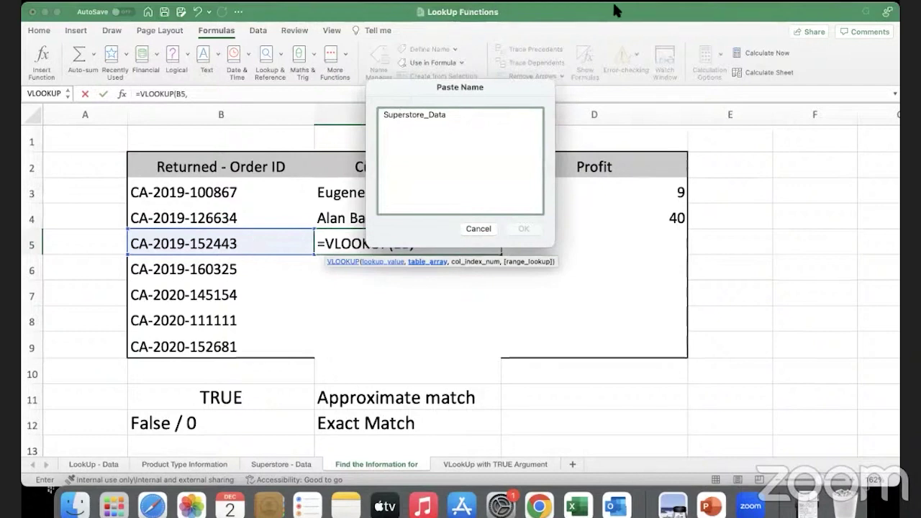
left_click_drag(723, 190, 697, 226)
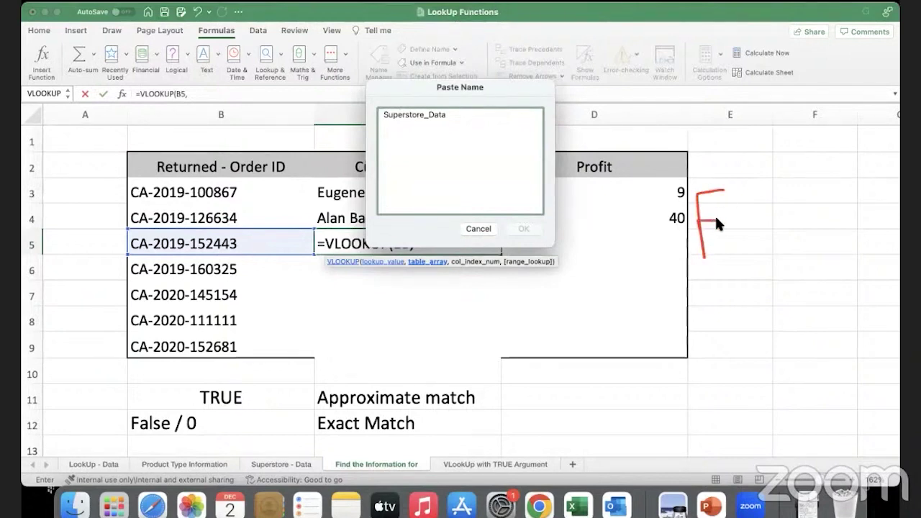
mouse_move(743, 196)
left_mouse_down()
mouse_move(766, 216)
mouse_move(736, 247)
left_mouse_up()
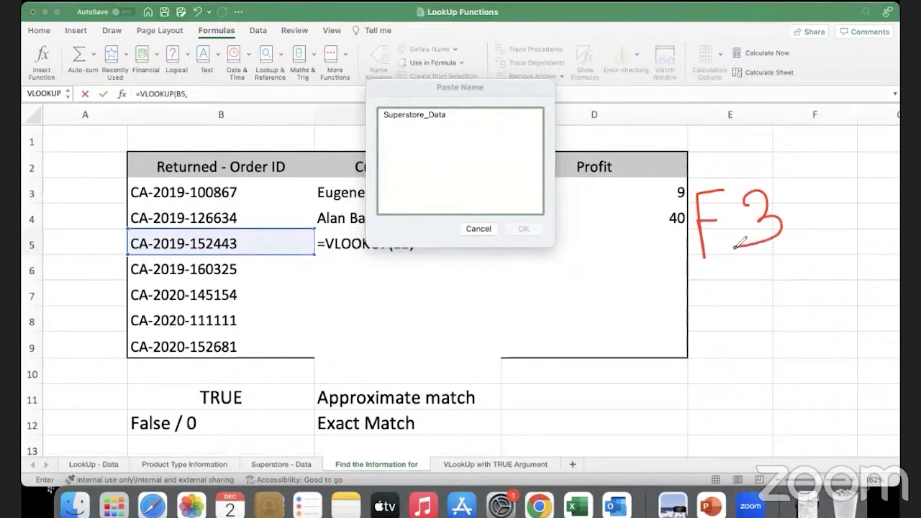
left_click_drag(711, 282, 809, 241)
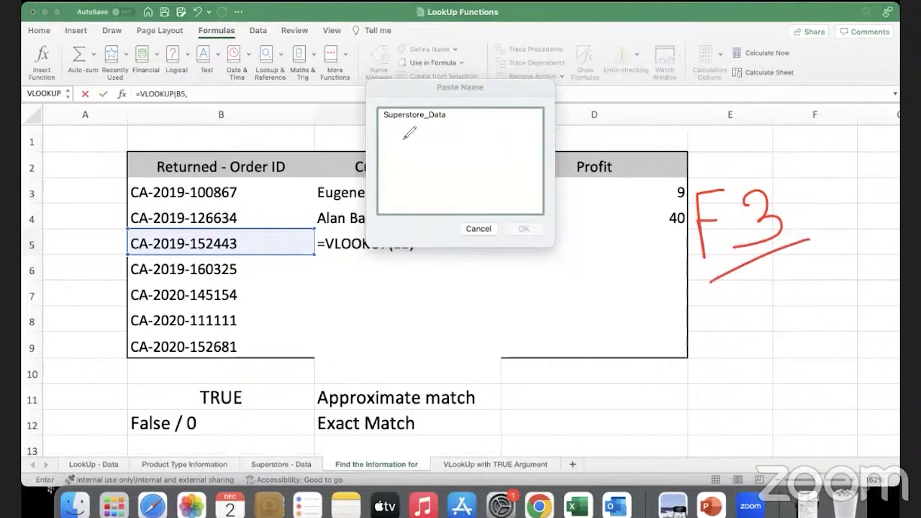
left_click_drag(384, 128, 455, 128)
left_click_drag(388, 140, 475, 140)
left_click_drag(381, 156, 476, 155)
left_click_drag(379, 170, 465, 168)
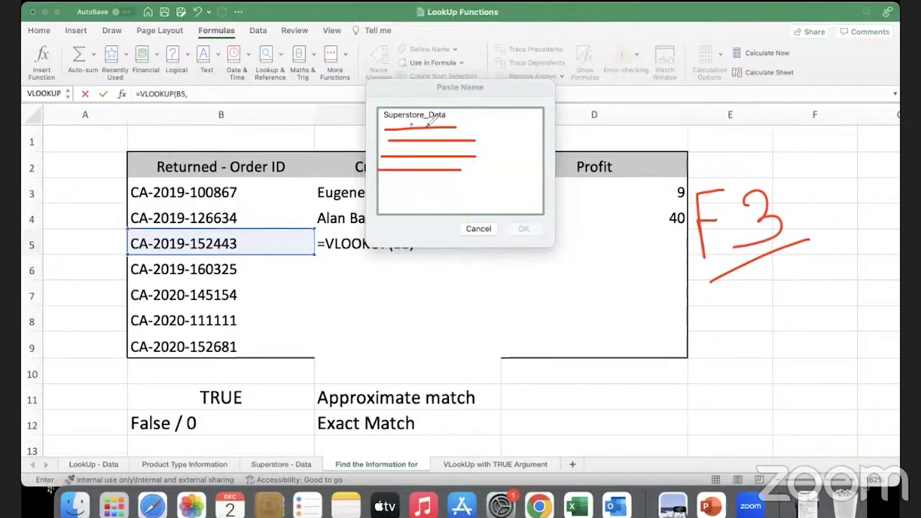
mouse_move(411, 125)
left_mouse_down()
mouse_move(456, 109)
mouse_move(377, 109)
mouse_move(435, 122)
left_mouse_up()
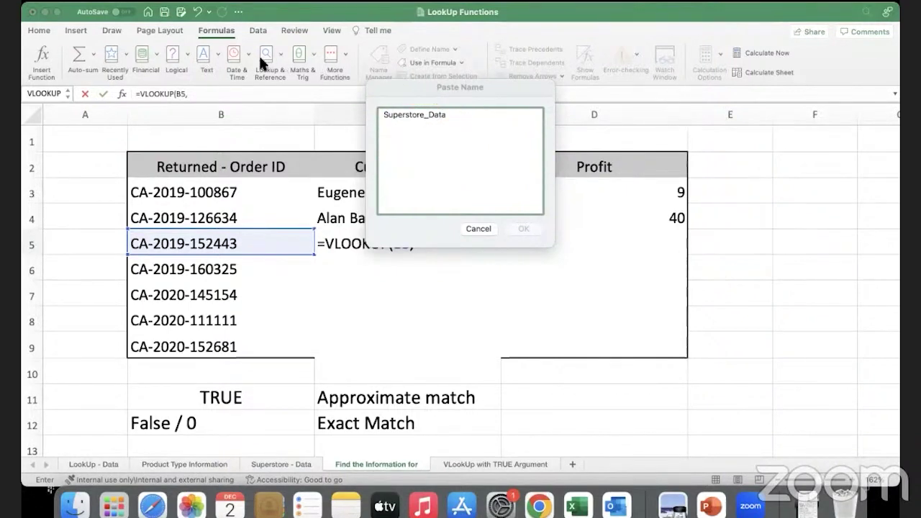
left_click(434, 119)
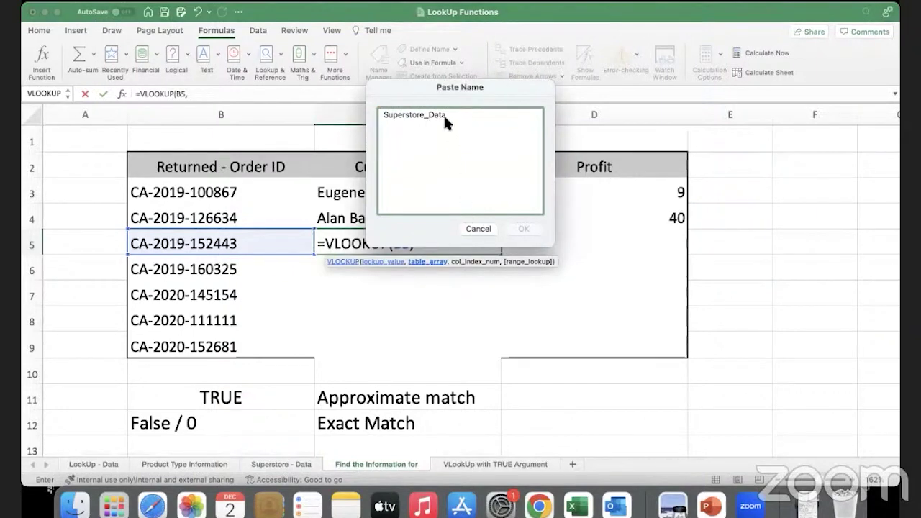
left_click(443, 116)
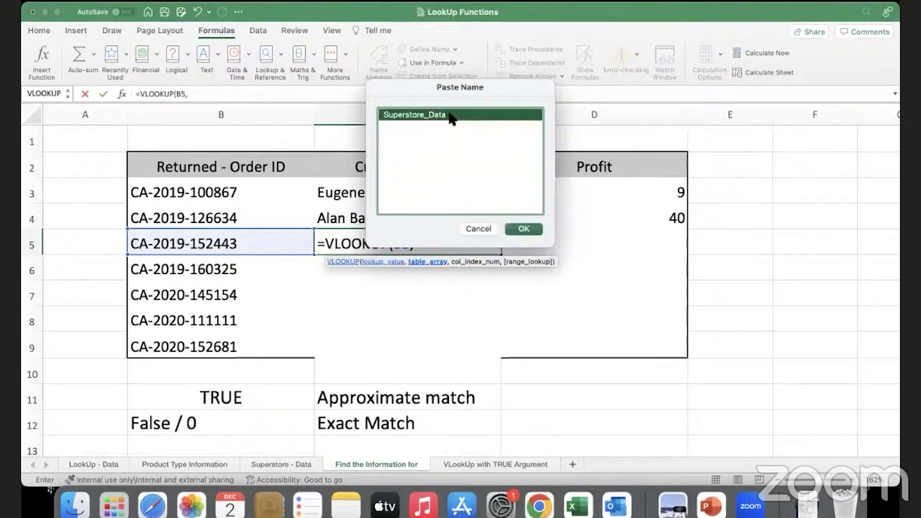
left_click(524, 228)
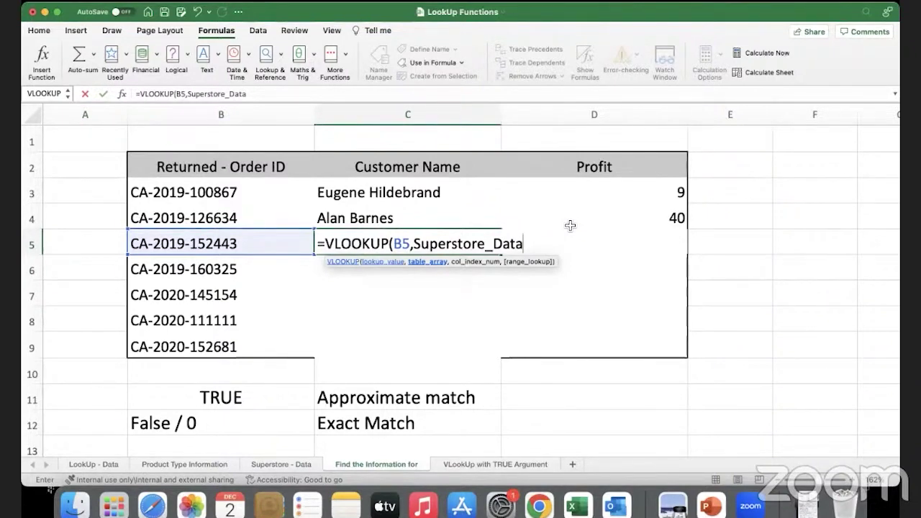
type(",2")
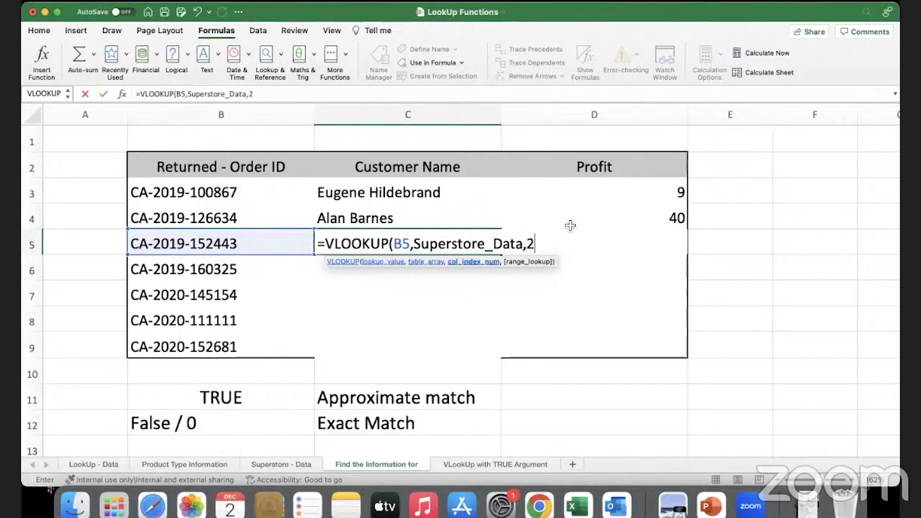
type(",0")
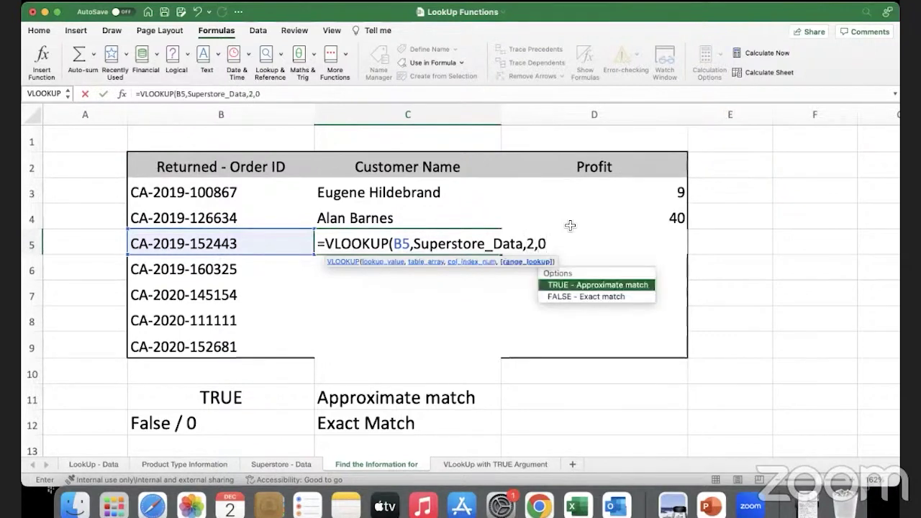
type(")")
key("Return")
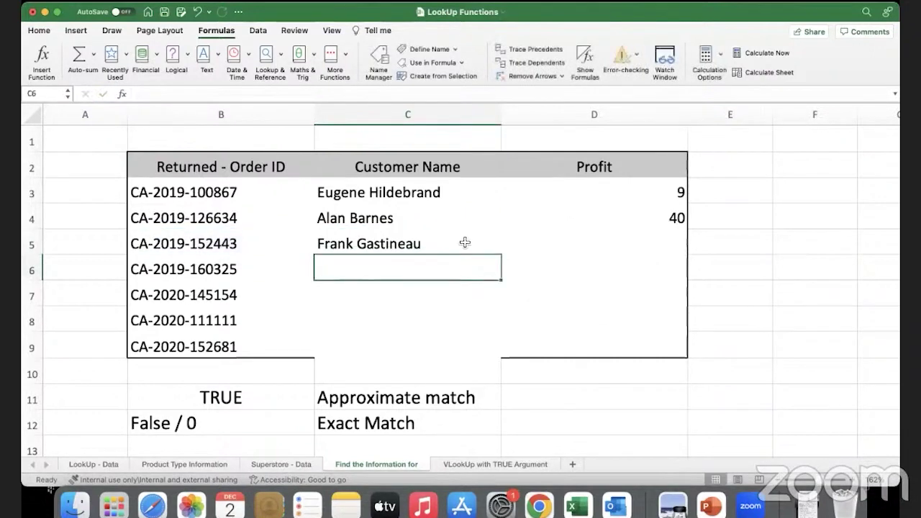
left_click(462, 244)
left_click(275, 243)
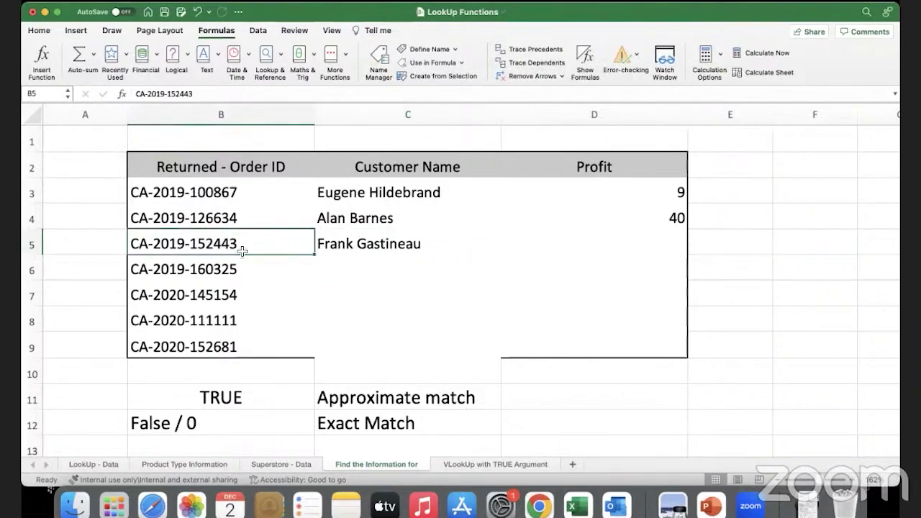
left_click(287, 462)
scroll(156, 378, "down", 3)
left_click(148, 373)
left_click_drag(147, 372, 345, 375)
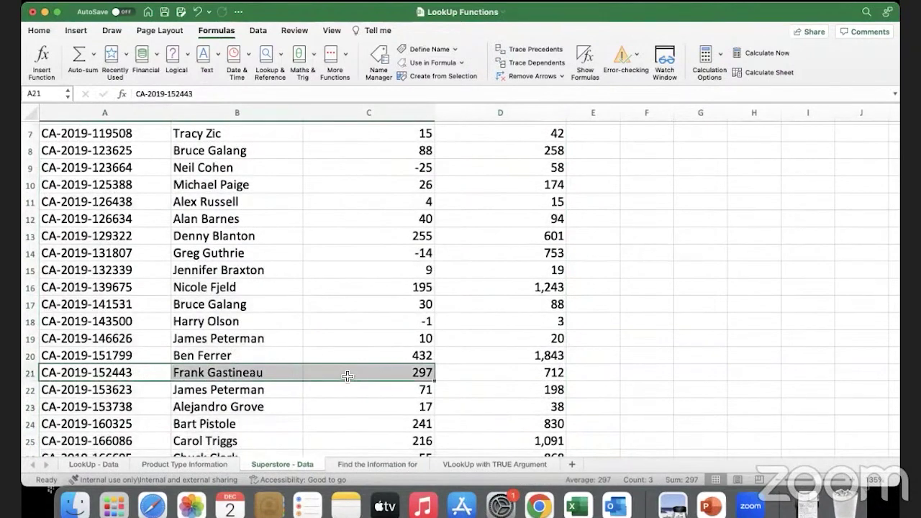
left_click(347, 375)
left_click(371, 464)
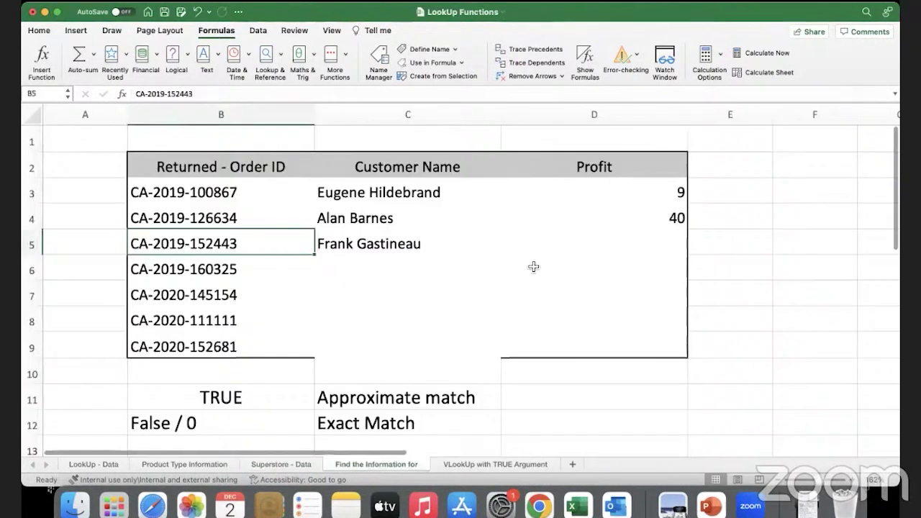
Start =VLOOKUP(B5, in cell D5.
left_click(535, 249)
type("=")
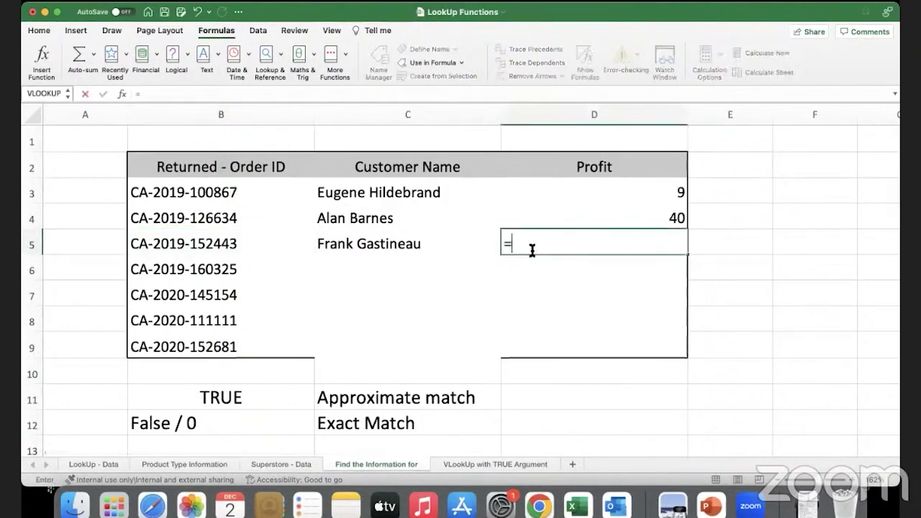
type("vlook")
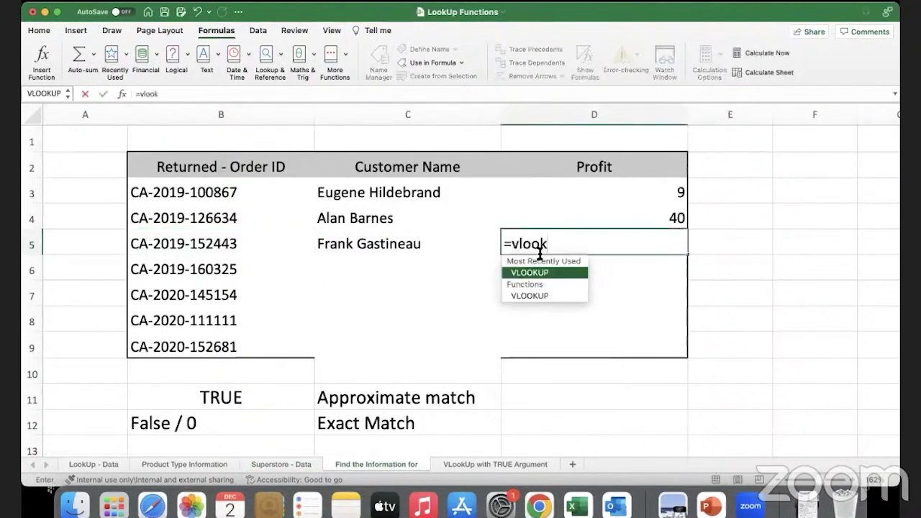
key("Tab")
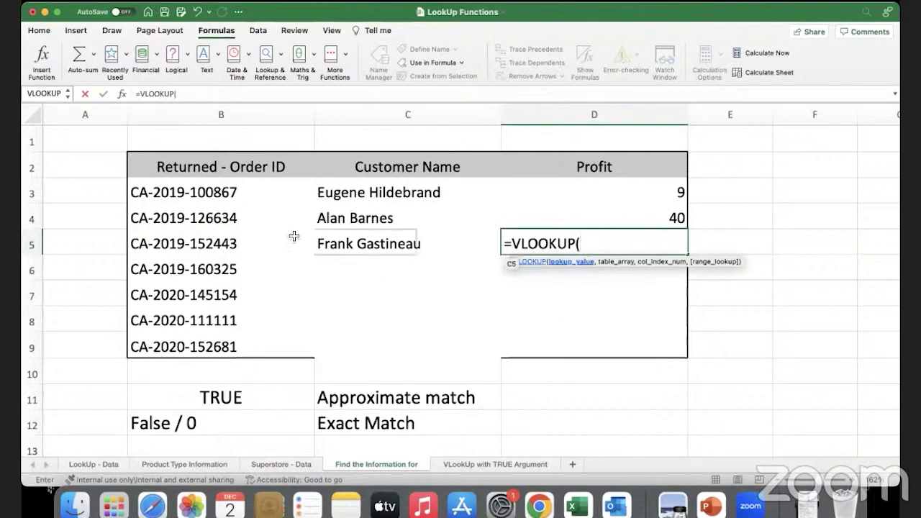
left_click(235, 245)
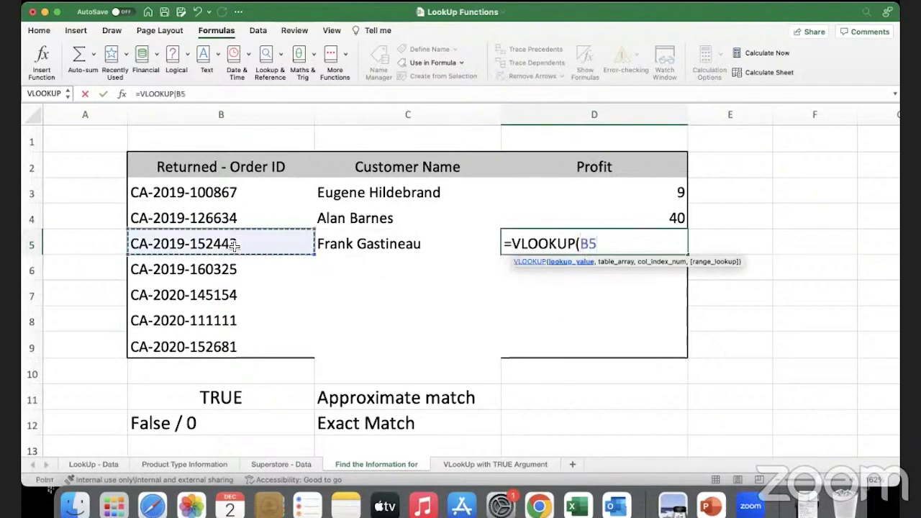
type(",")
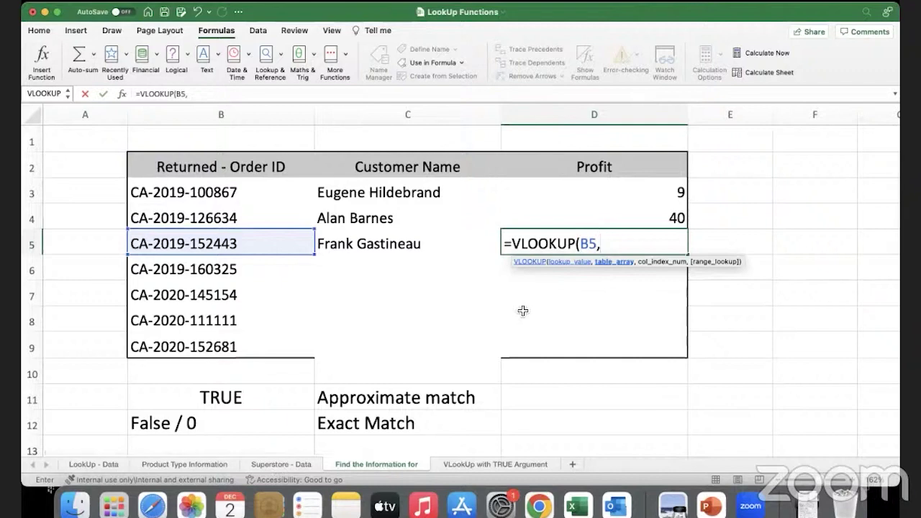
Insert Superstore_Data and finish with column 3, exact match 0, returning profit 297.
key("F3")
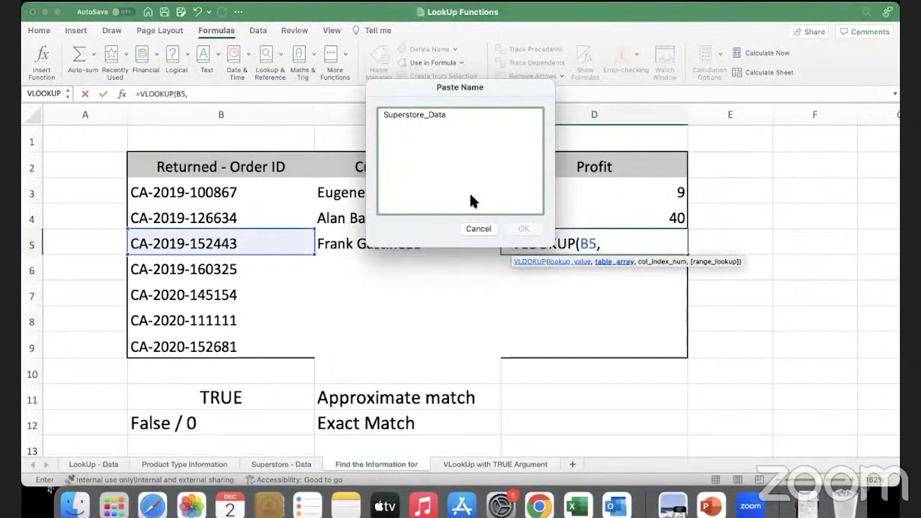
left_click(443, 117)
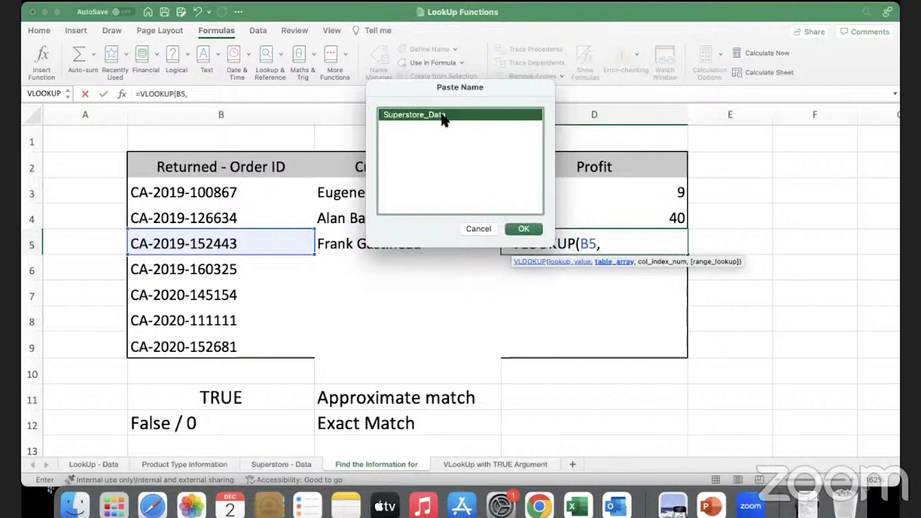
left_click(522, 229)
type(",3,0")
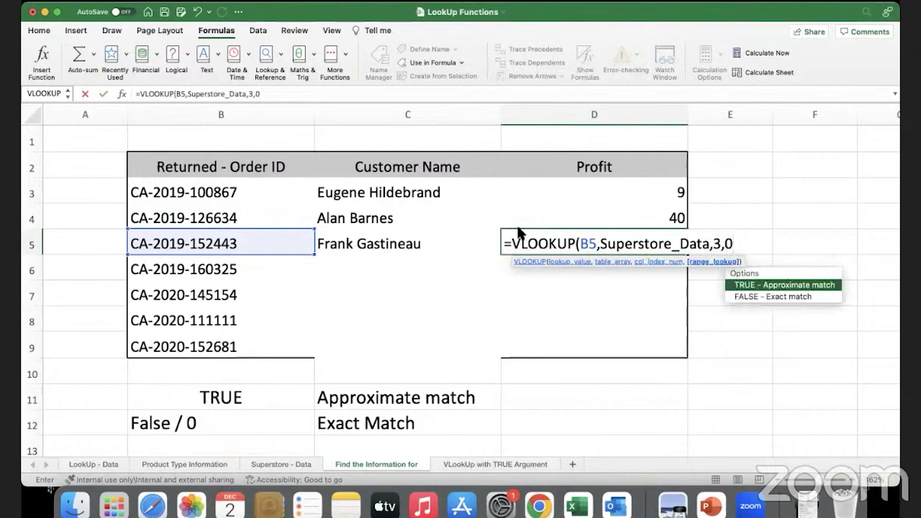
type(")")
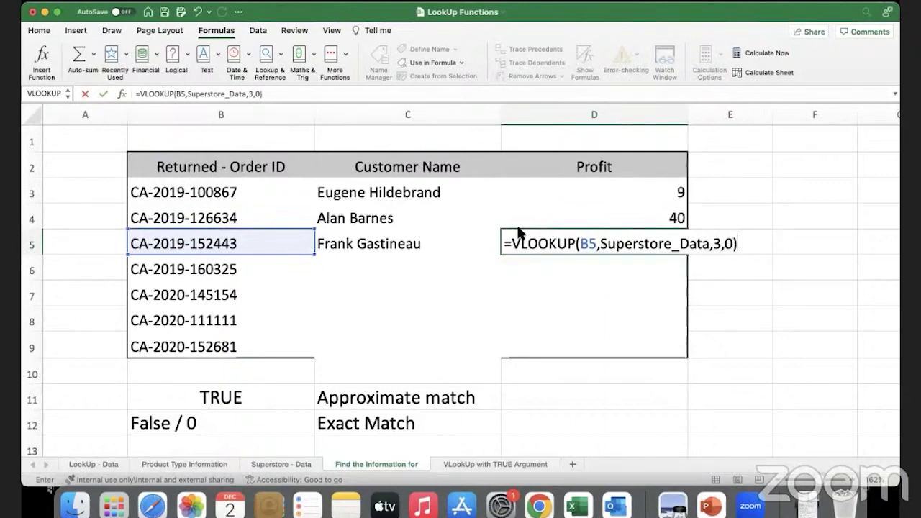
key("Return")
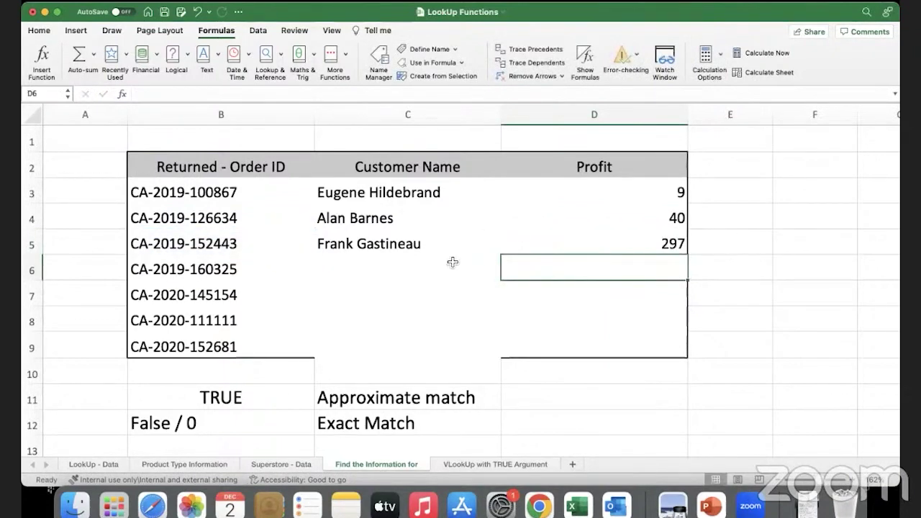
Insert a VLOOKUP function in C6 with B6 as the lookup value.
left_click(452, 263)
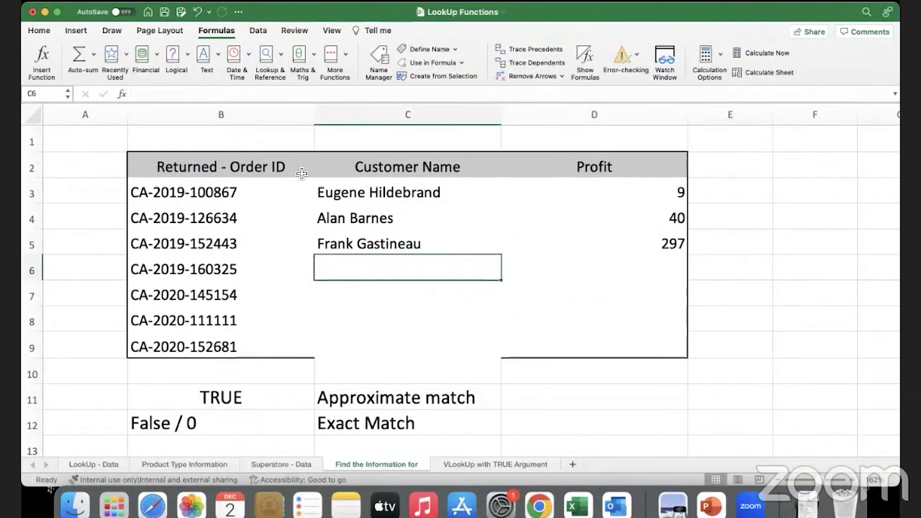
left_click(122, 95)
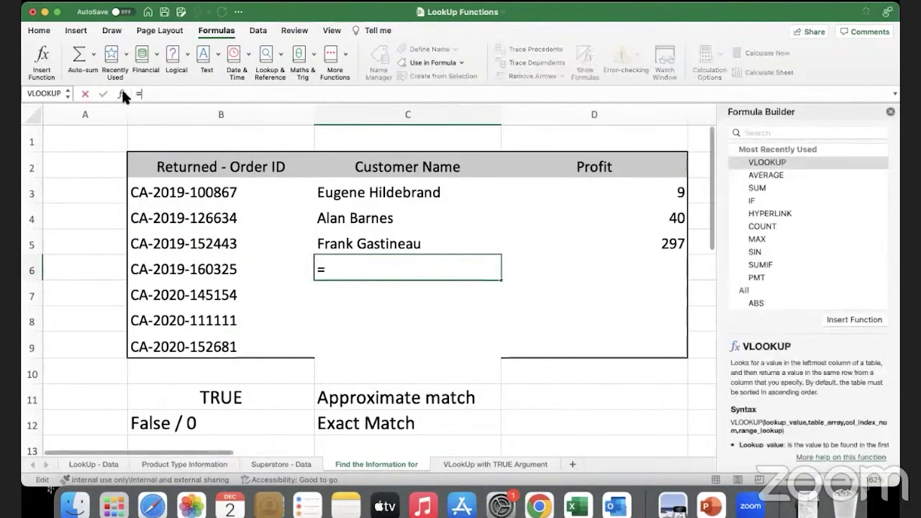
double_click(793, 162)
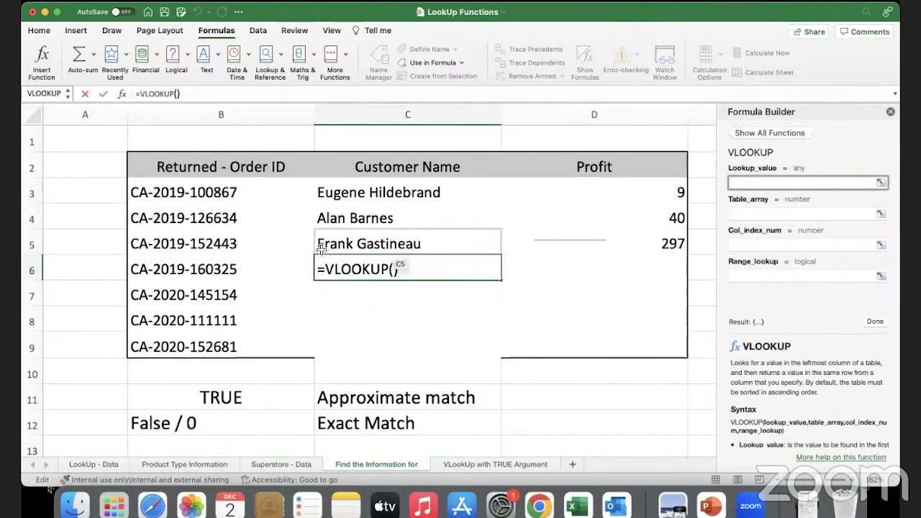
left_click(260, 270)
left_click(741, 214)
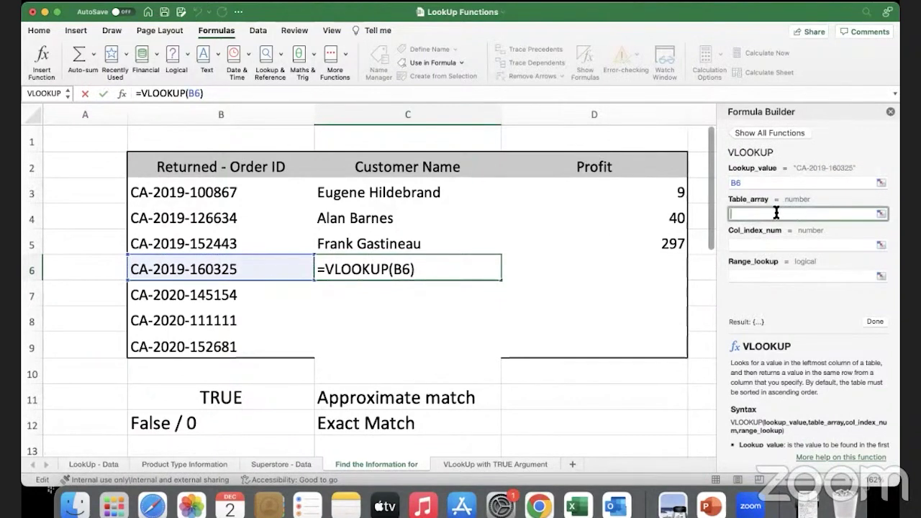
Set table array Superstore_Data, column 2 and match 0 to return the customer name.
type("su")
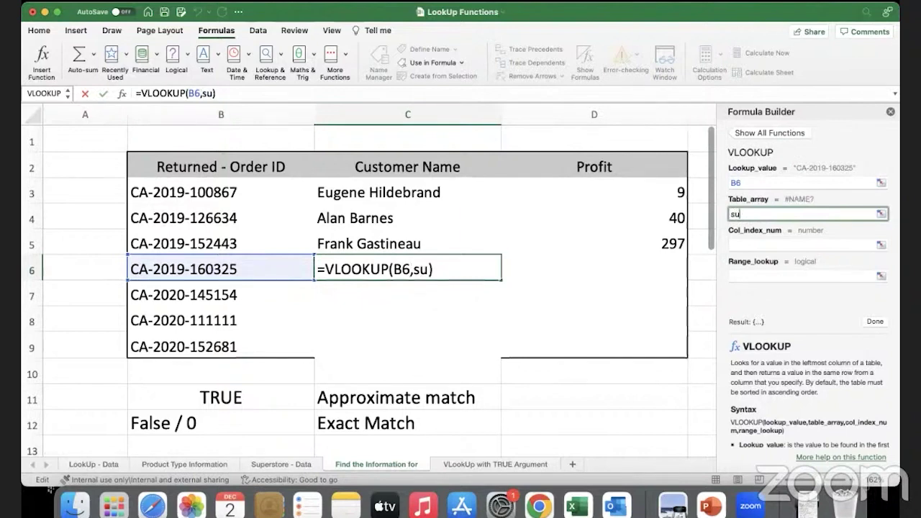
type("p")
key("BackSpace")
key("BackSpace")
key("BackSpace")
type("Supers")
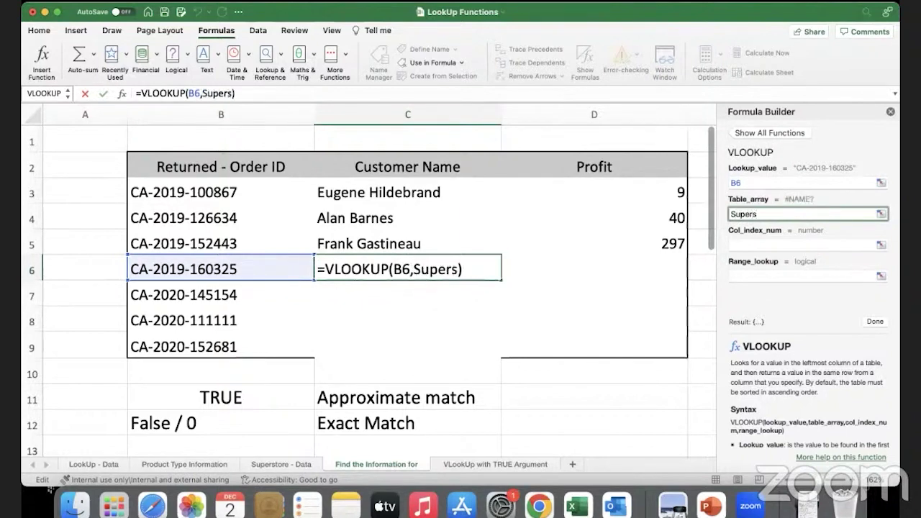
type("tore_Da")
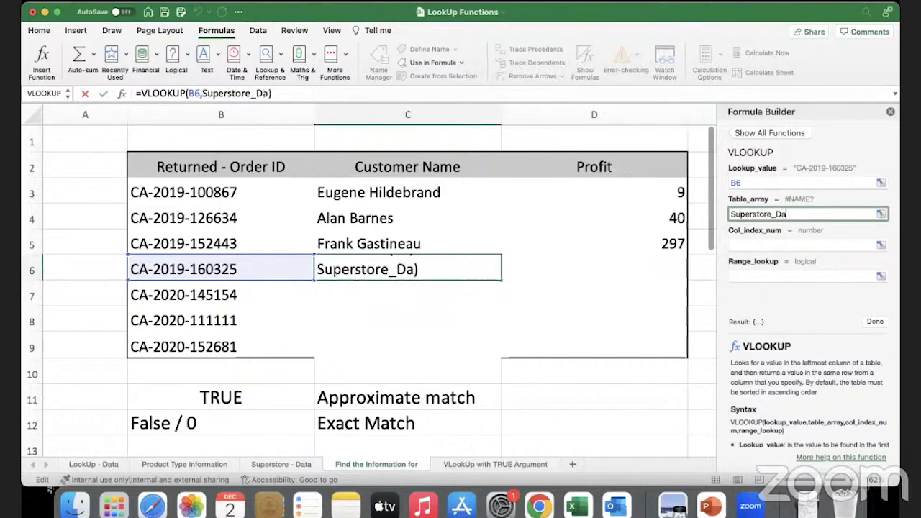
type("ta")
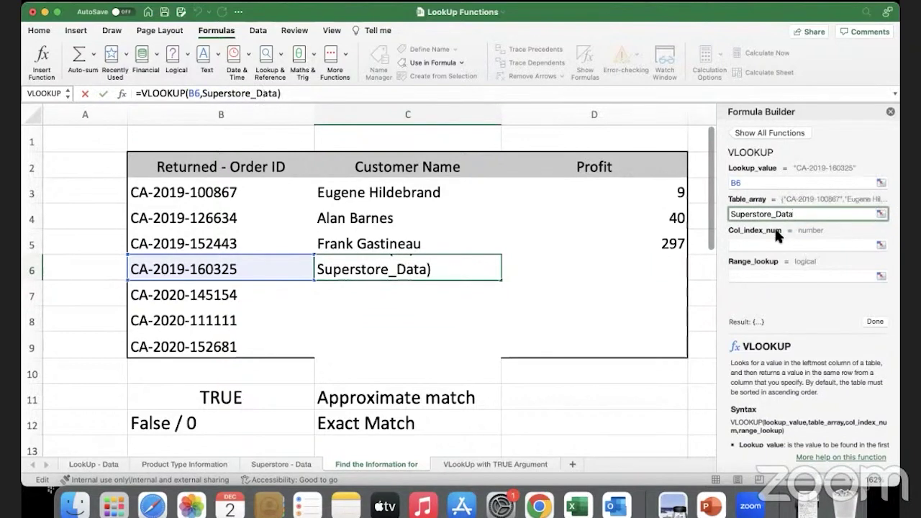
left_click(736, 245)
type("2")
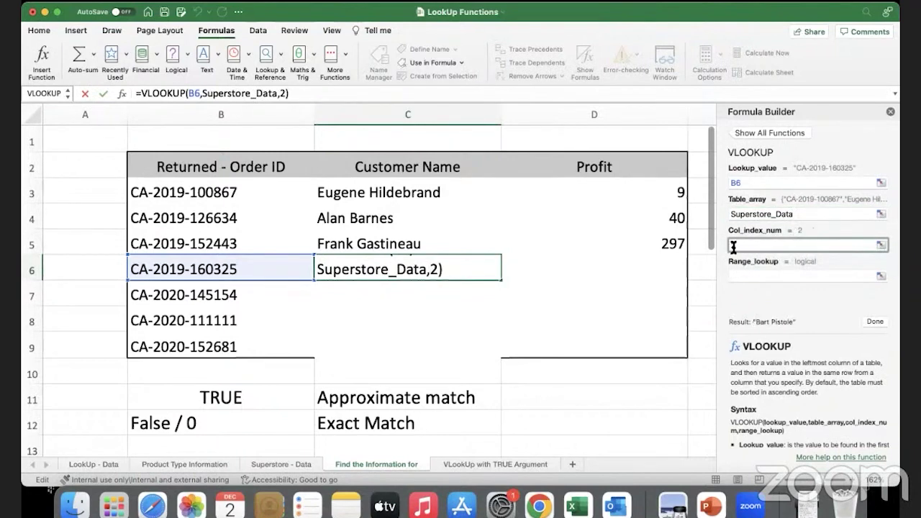
left_click(736, 274)
type("0")
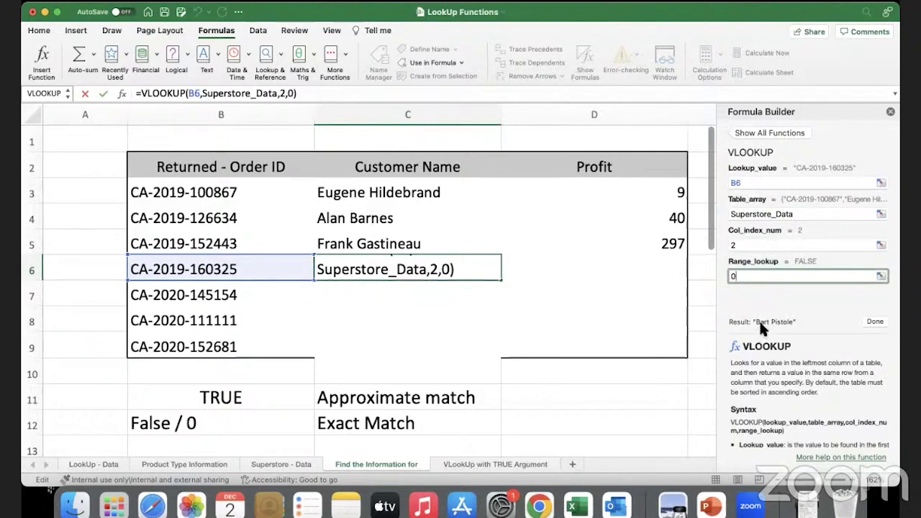
left_click(868, 319)
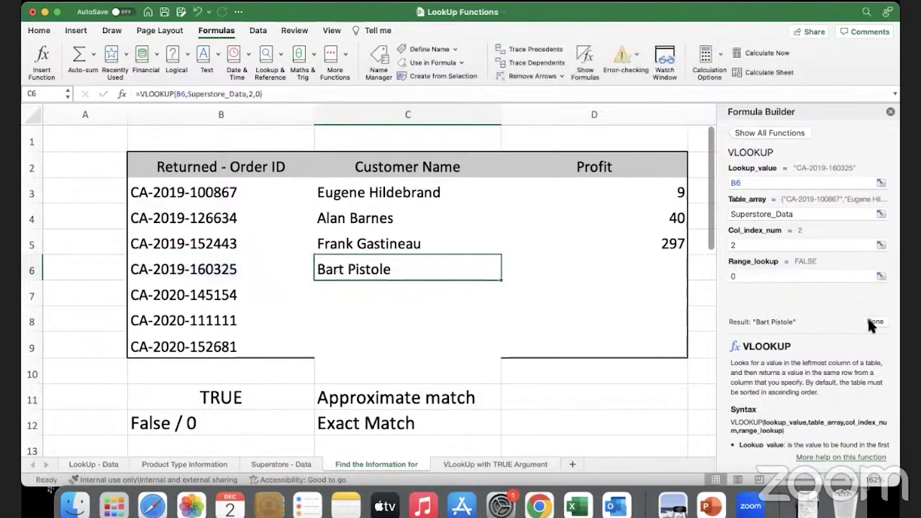
left_click(252, 267)
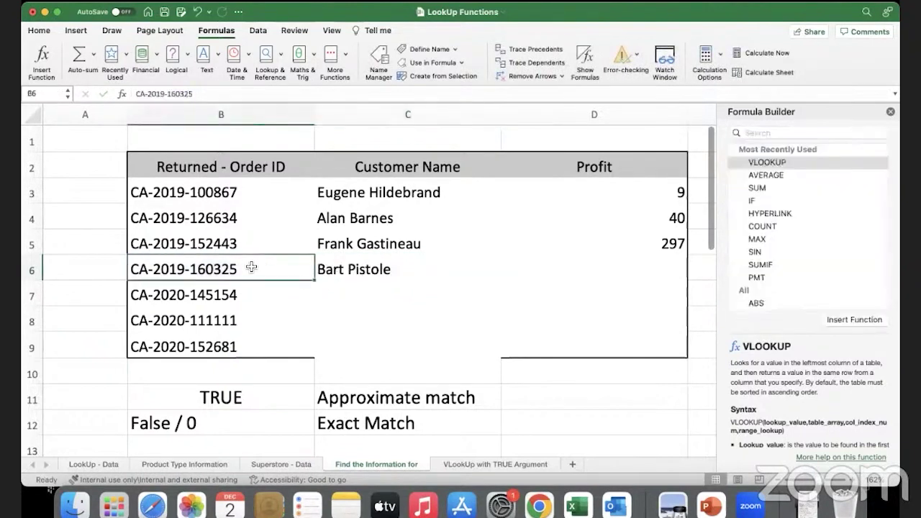
left_click(287, 462)
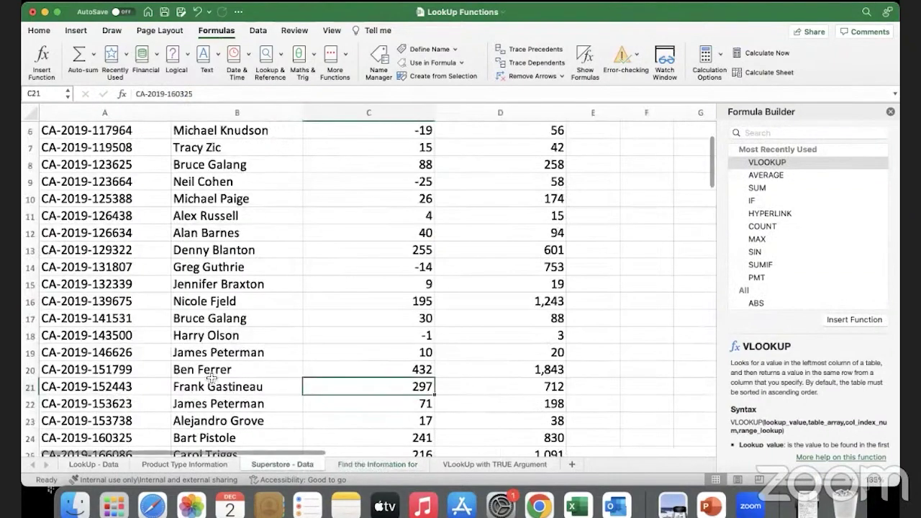
scroll(189, 376, "down", 3)
left_click_drag(136, 393, 333, 396)
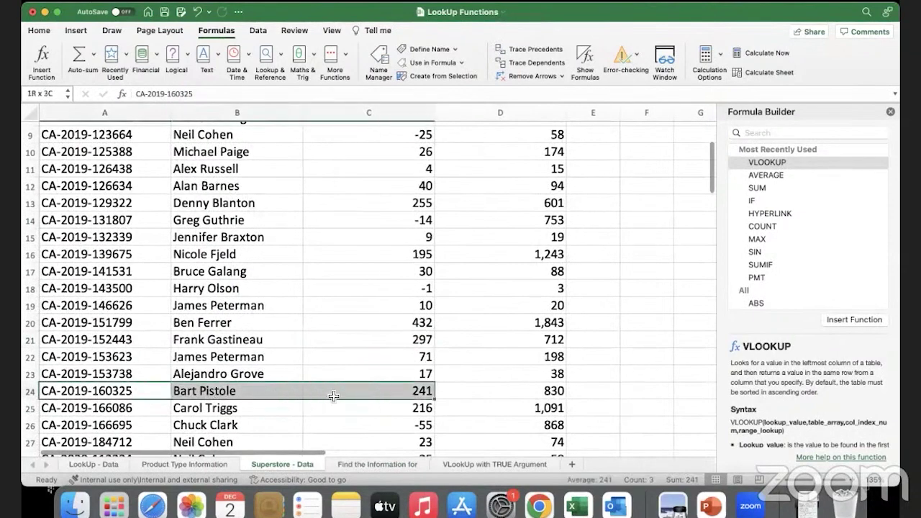
left_click(390, 462)
Enter =VLOOKUP(B6,Superstore_Data,3,0) in D6 so it returns the 241 profit.
left_click(556, 269)
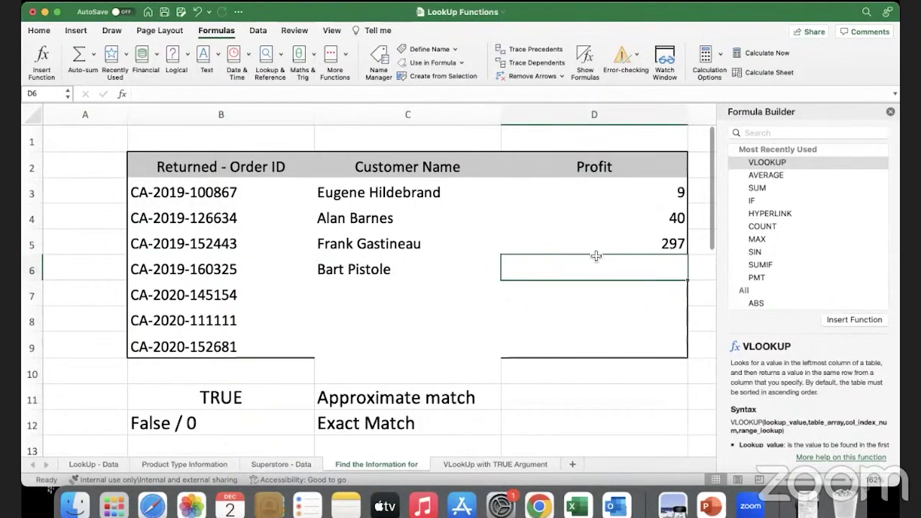
left_click(782, 168)
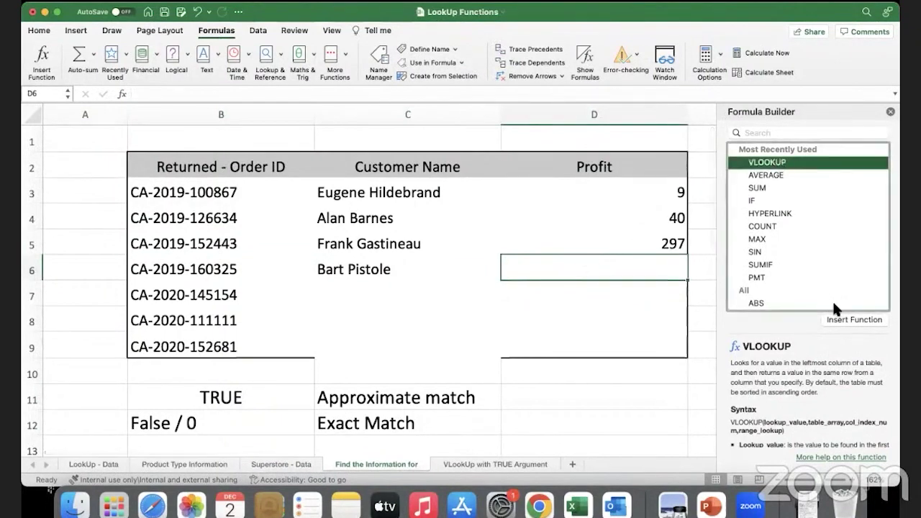
left_click(838, 316)
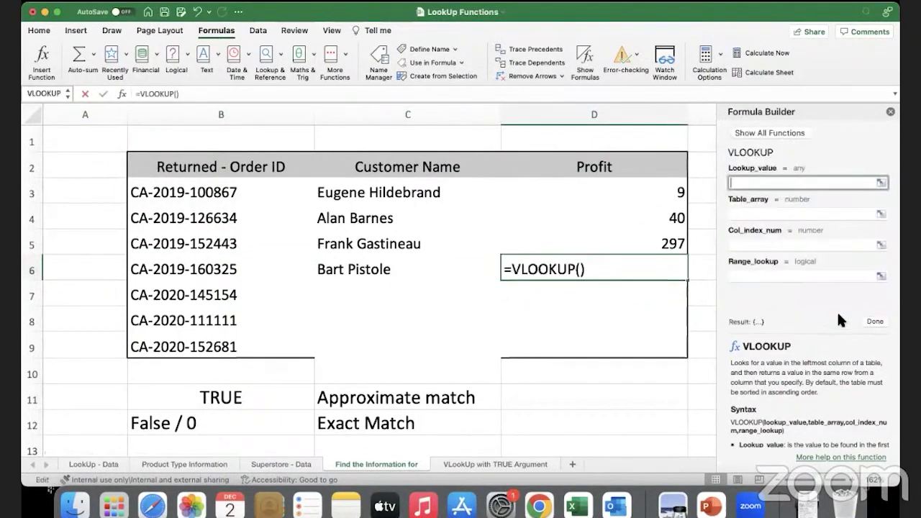
left_click(266, 274)
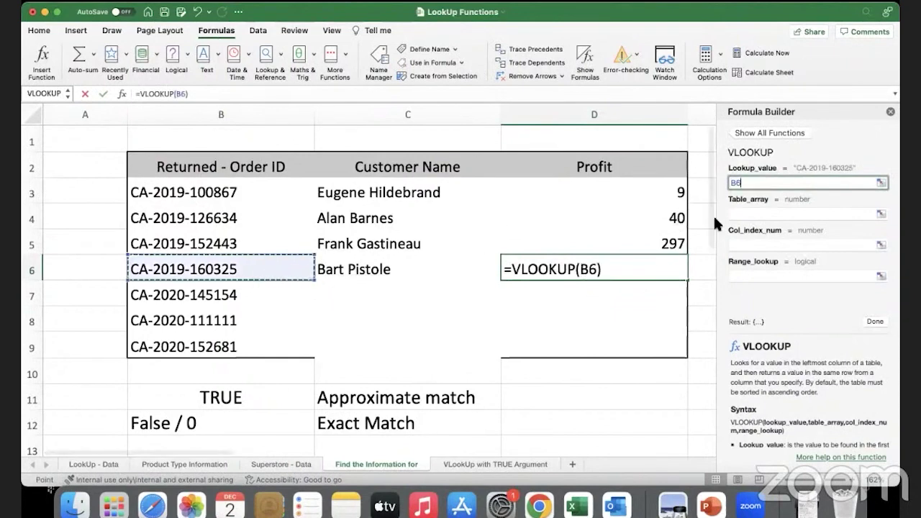
left_click(736, 214)
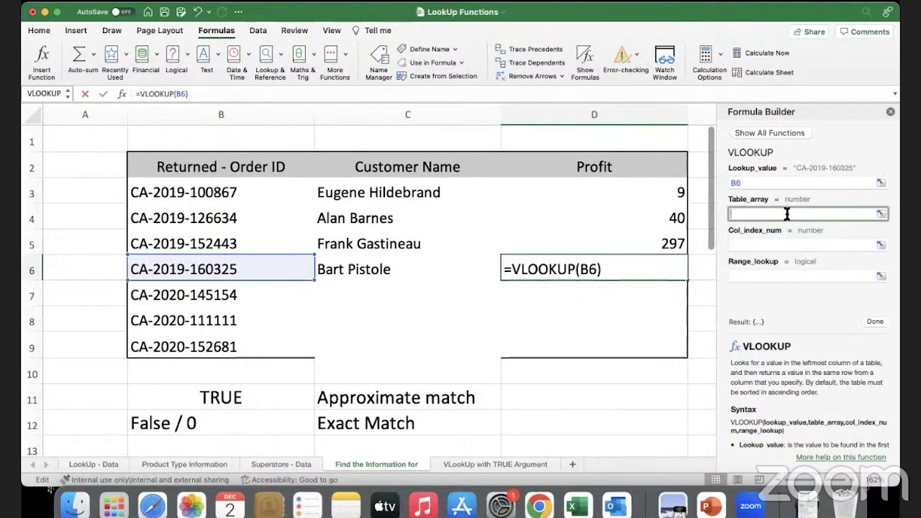
type("Superst")
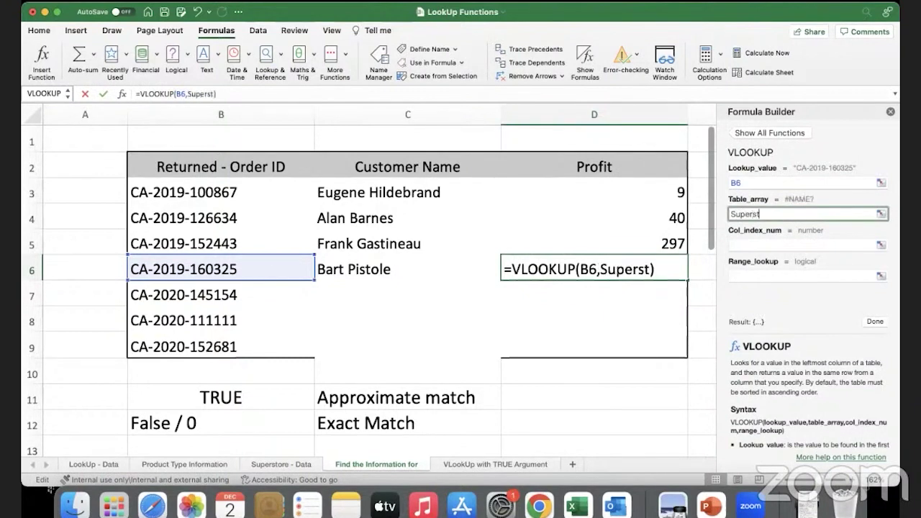
type("ore_Data")
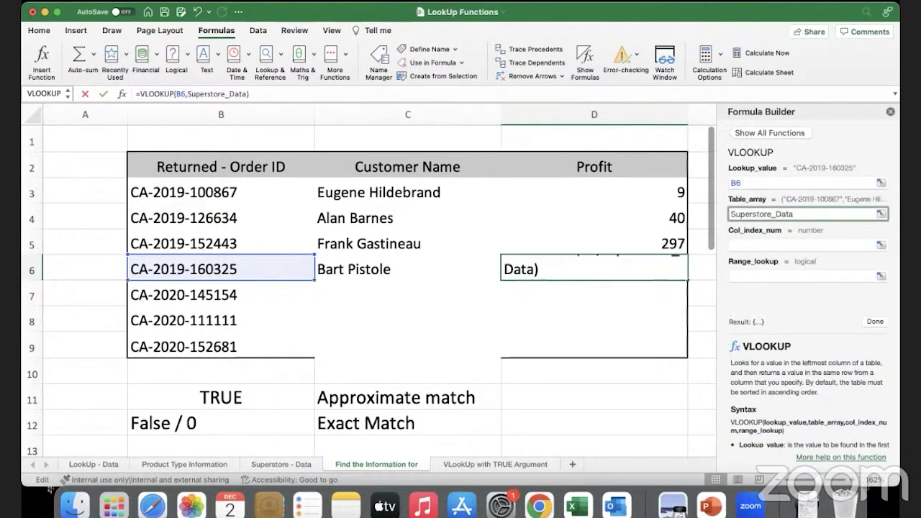
left_click(747, 246)
type("3")
left_click(740, 274)
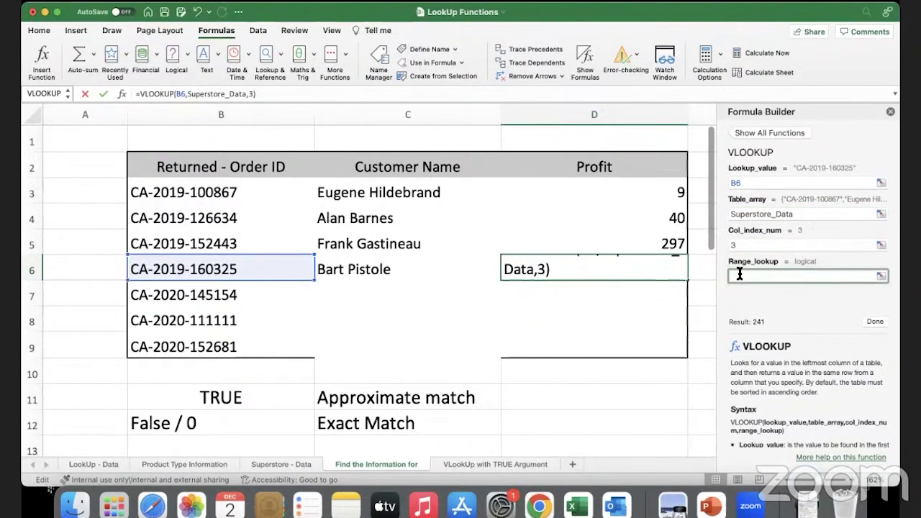
type("0")
left_click(870, 322)
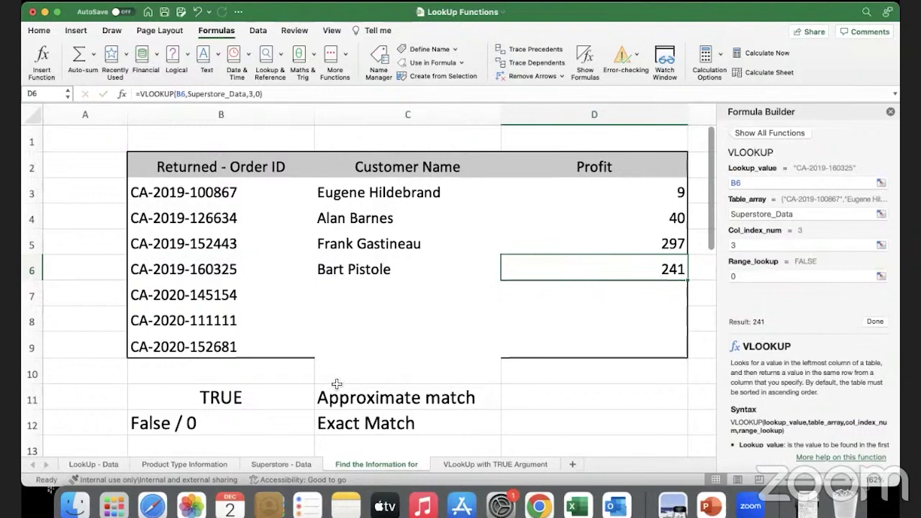
Cross-check the profit on Superstore - Data, then close the formula builder and select C6.
left_click(299, 461)
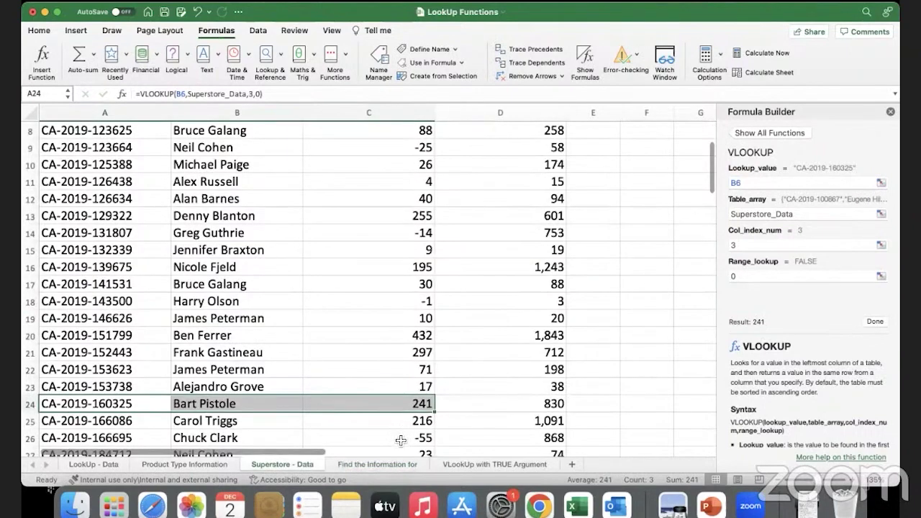
left_click(389, 460)
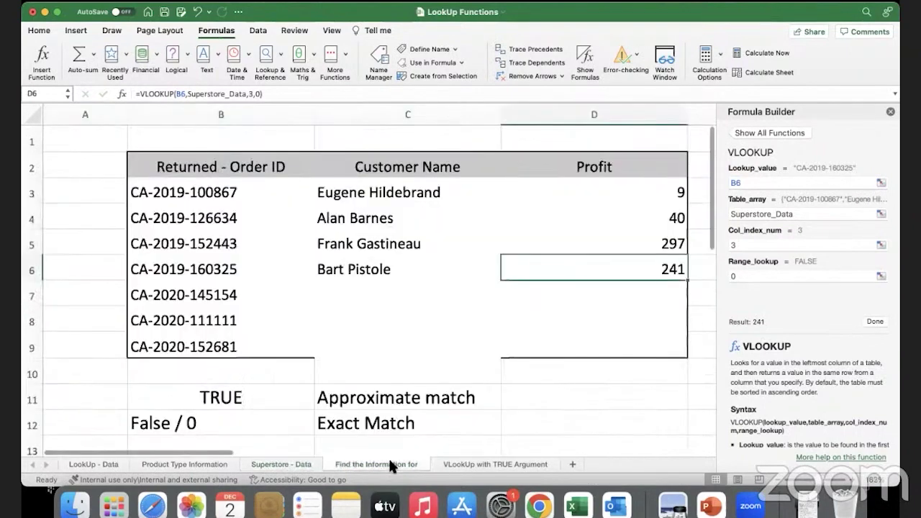
left_click(890, 113)
left_click(449, 275)
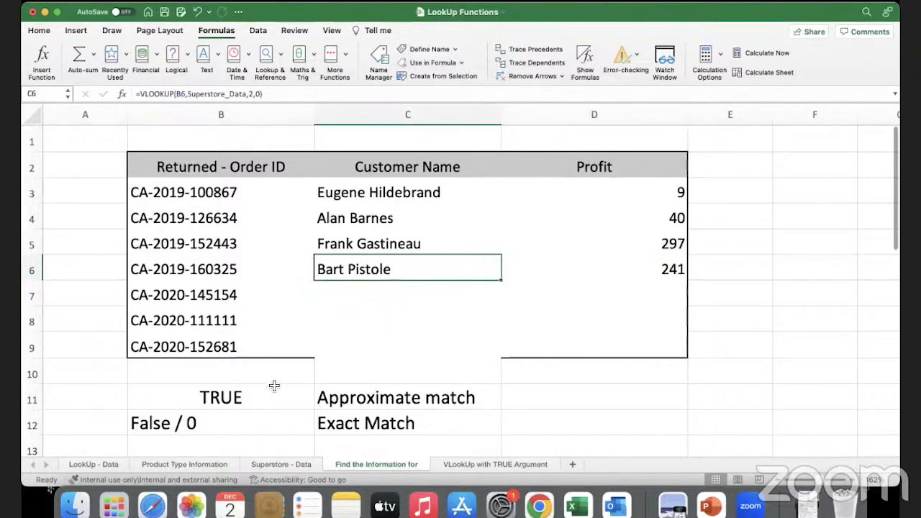
Delete the leftover TRUE/False match-type notes in B11:C12.
left_click_drag(262, 401, 457, 427)
key("Delete")
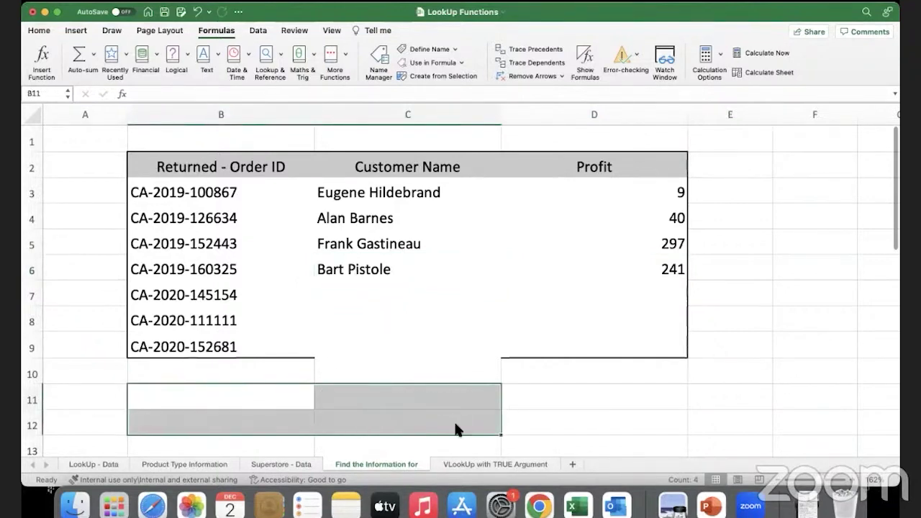
left_click(585, 403)
Review the customer-name and profit lookup results in rows 3 to 5.
left_click(432, 200)
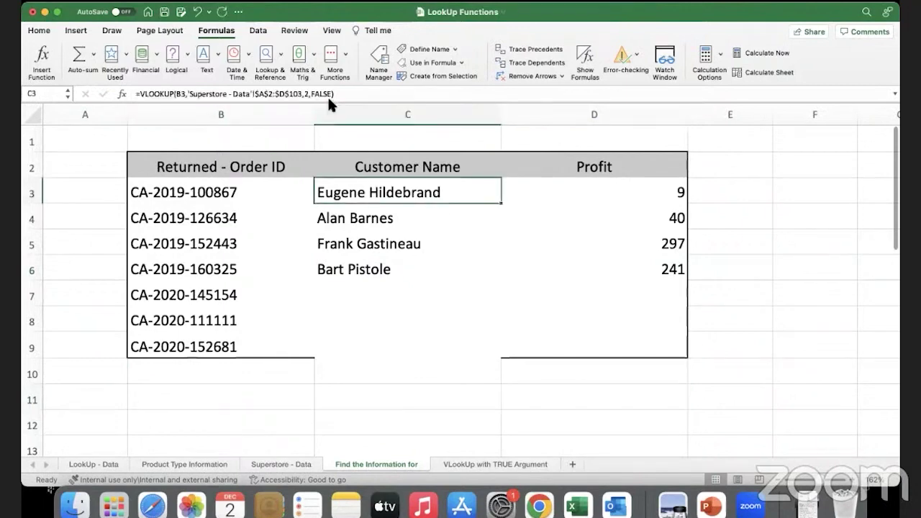
left_click_drag(484, 224, 572, 224)
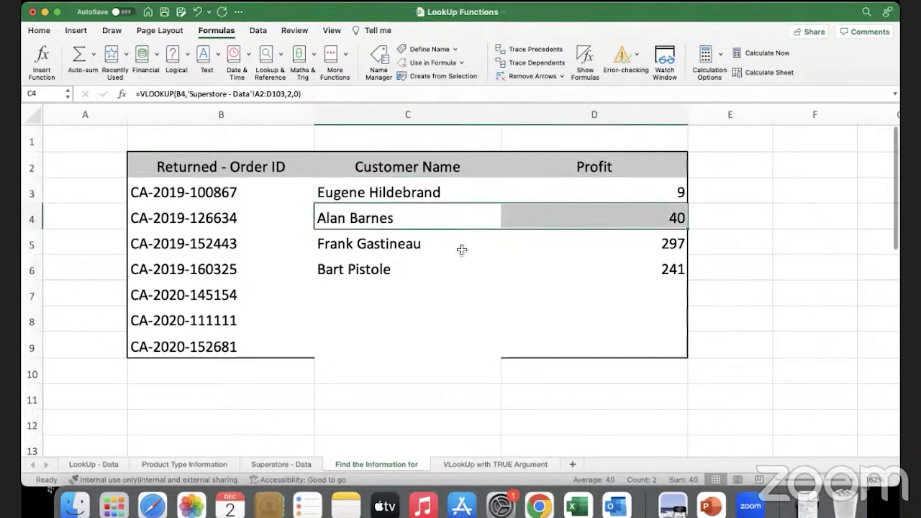
left_click_drag(471, 248, 535, 263)
left_click(444, 294)
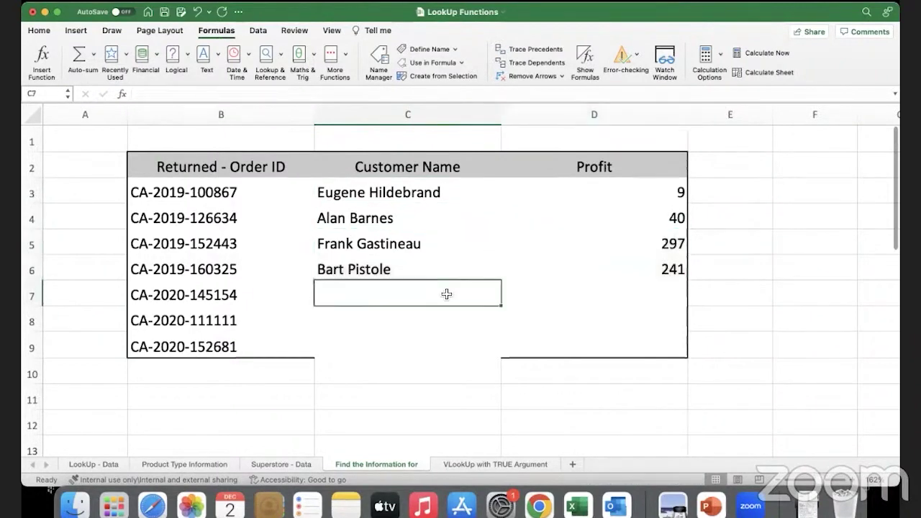
Fill the C6 name and D6 profit lookups down through row 9.
left_click(449, 269)
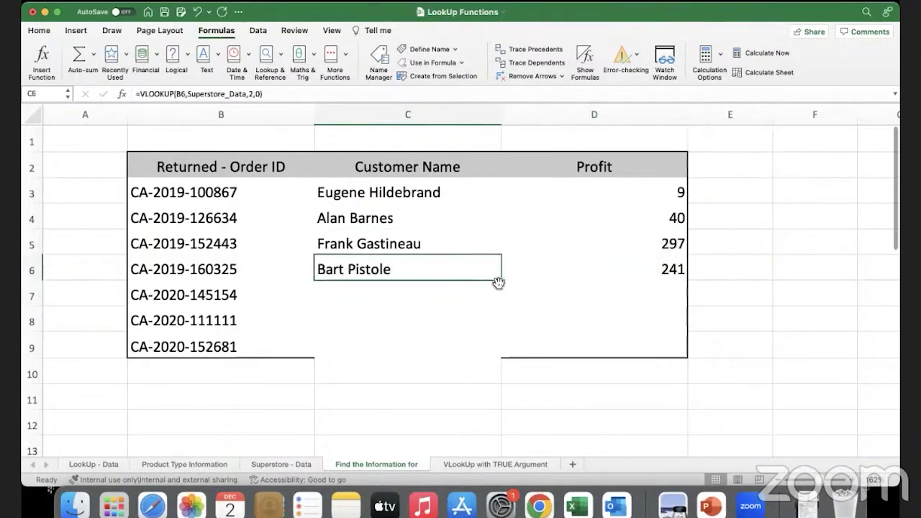
left_click_drag(501, 283, 501, 356)
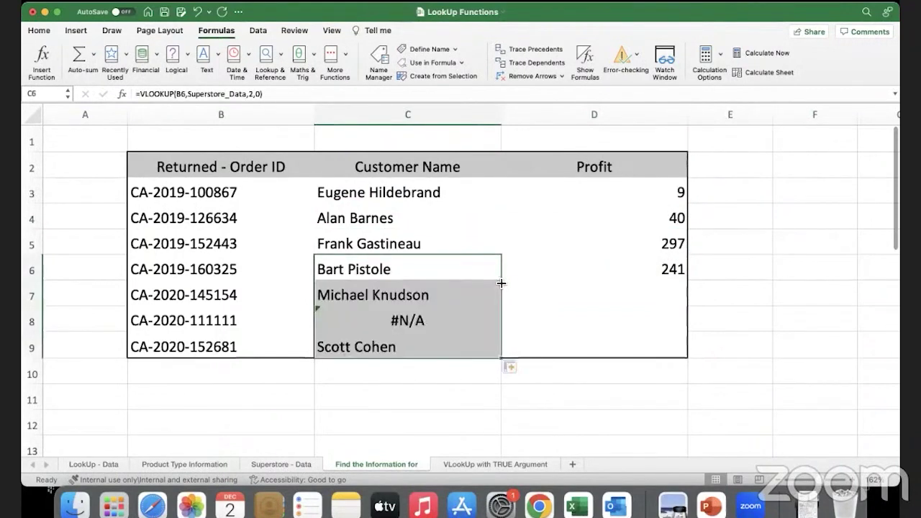
left_click(573, 277)
left_click_drag(687, 285, 687, 285)
left_click_drag(306, 294, 553, 291)
left_click_drag(227, 346, 532, 352)
left_click(269, 303)
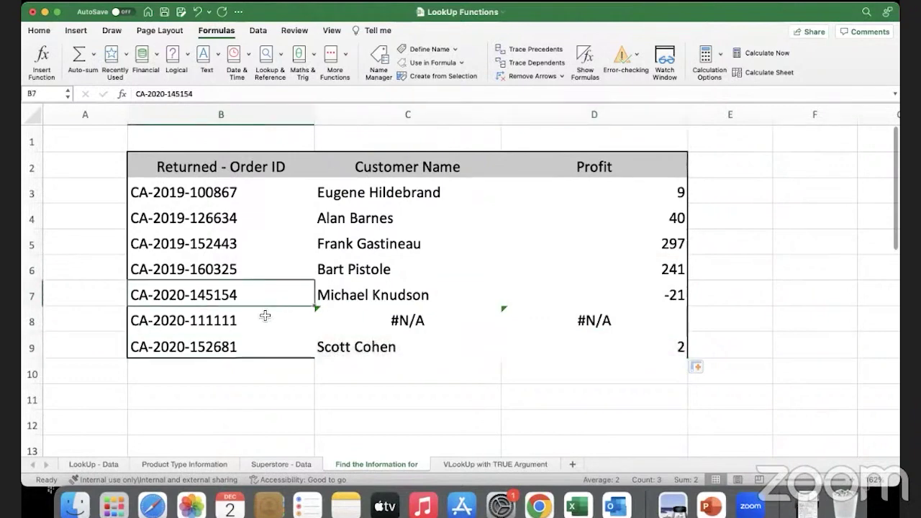
left_click(260, 323)
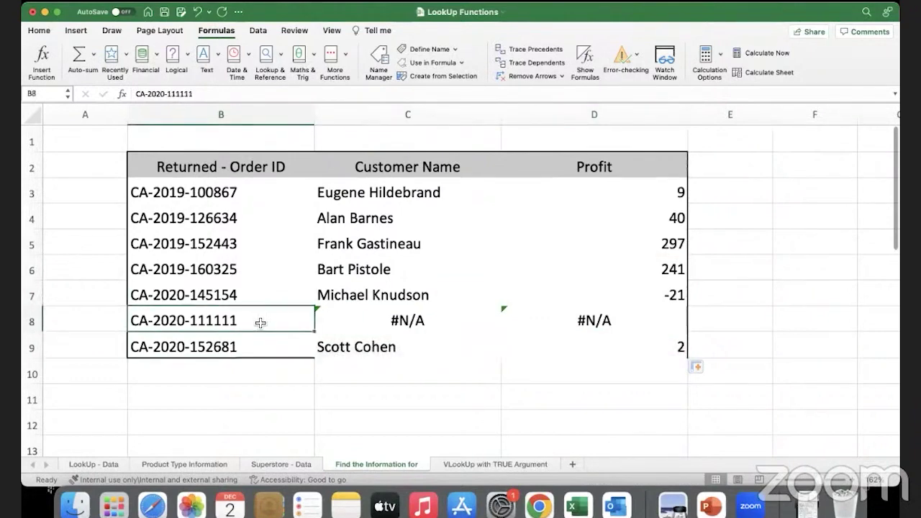
left_click(344, 321)
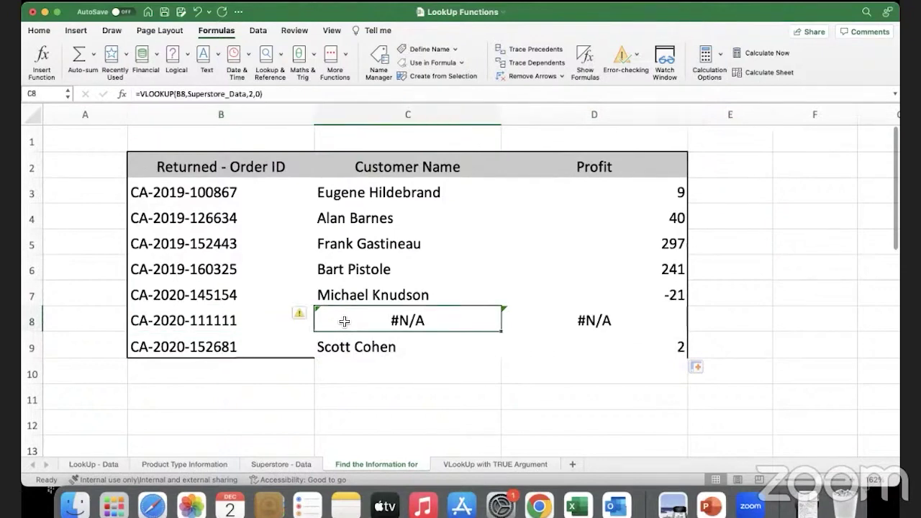
left_click(267, 321)
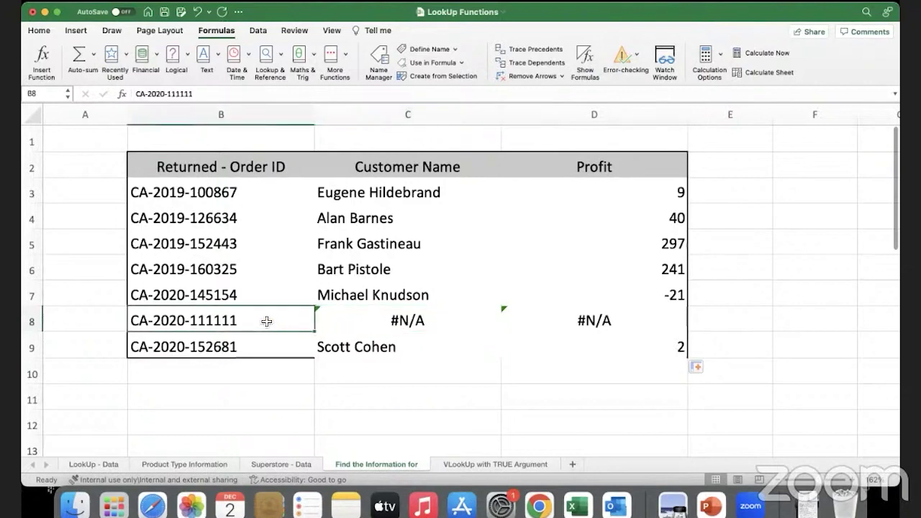
left_click(443, 324)
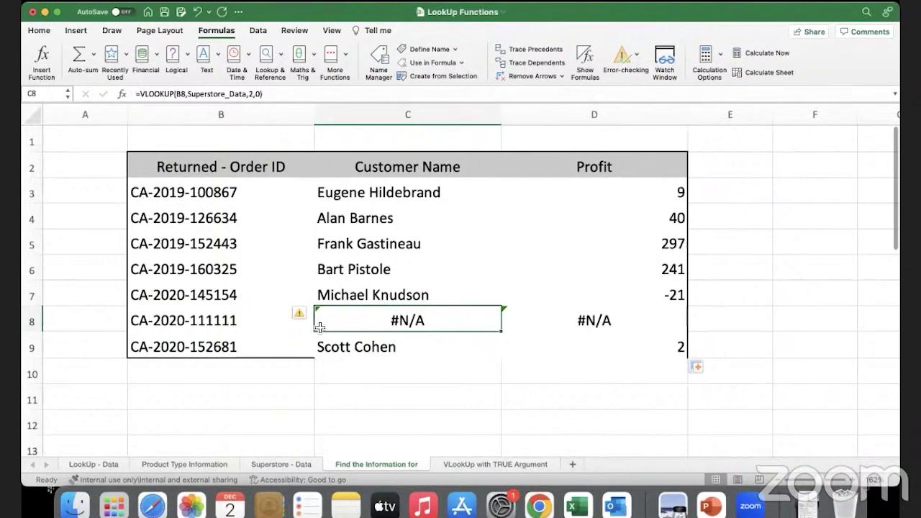
left_click(267, 322)
left_click(287, 464)
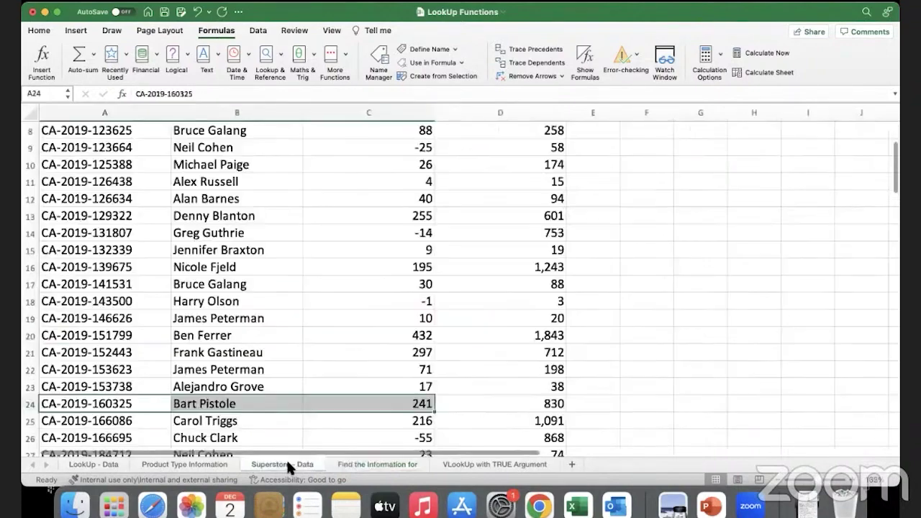
scroll(307, 348, "down", 6)
scroll(307, 347, "down", 10)
scroll(308, 347, "down", 20)
scroll(307, 348, "down", 3)
scroll(307, 347, "up", 20)
left_click(382, 465)
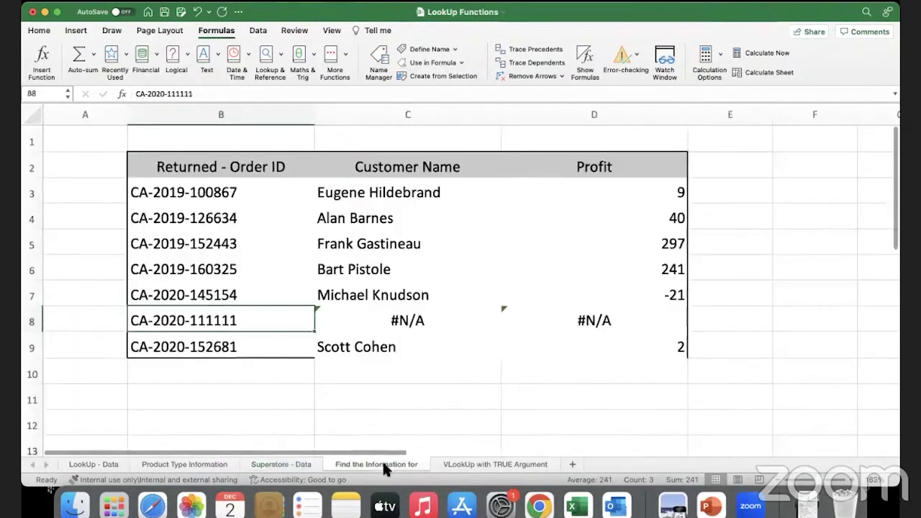
left_click(357, 321)
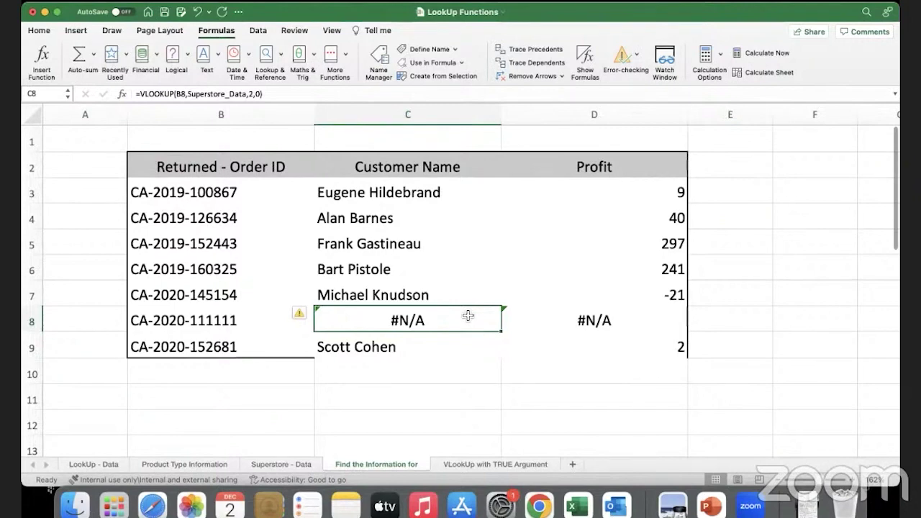
Wrap the existing C8 VLOOKUP inside an IFNA( function.
left_click(140, 94)
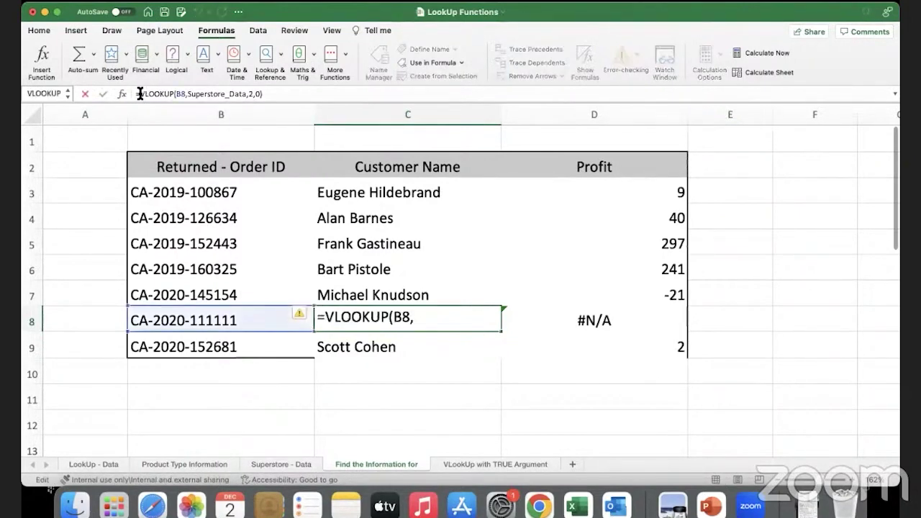
type("(")
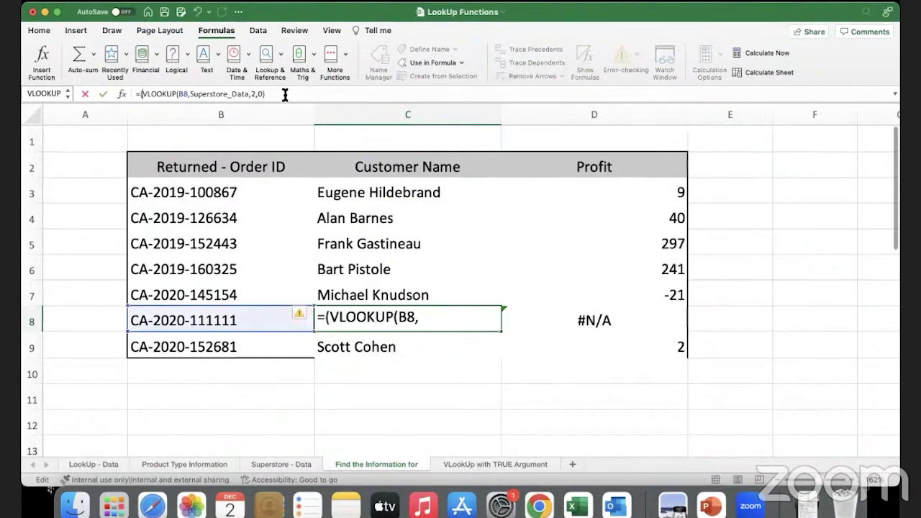
left_click(285, 94)
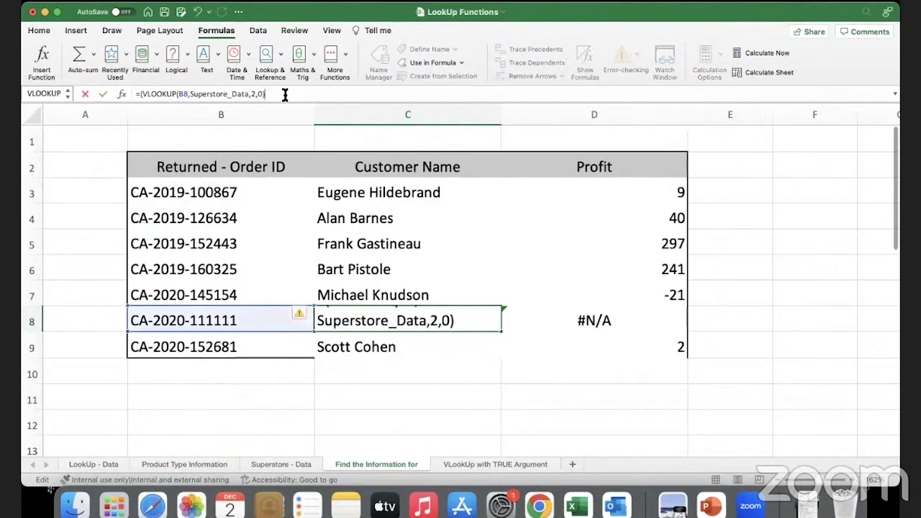
left_click(140, 94)
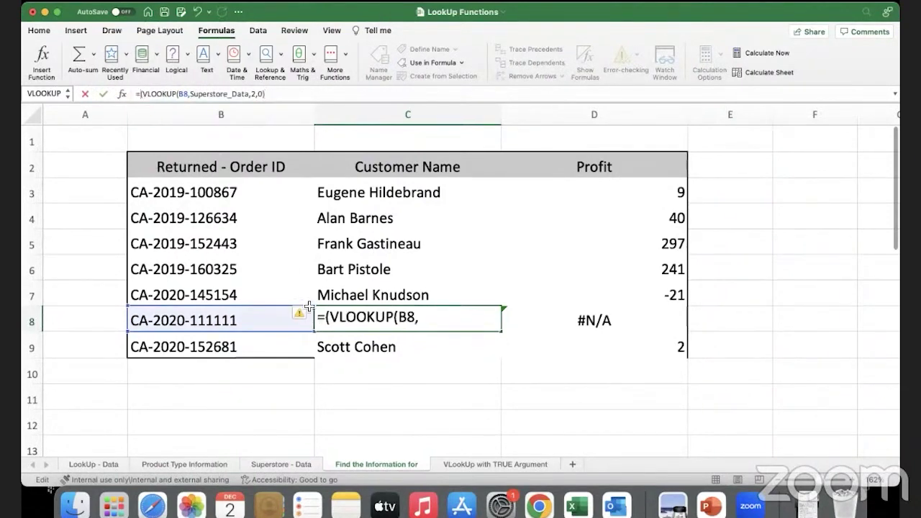
left_click(325, 318)
type("IFNA")
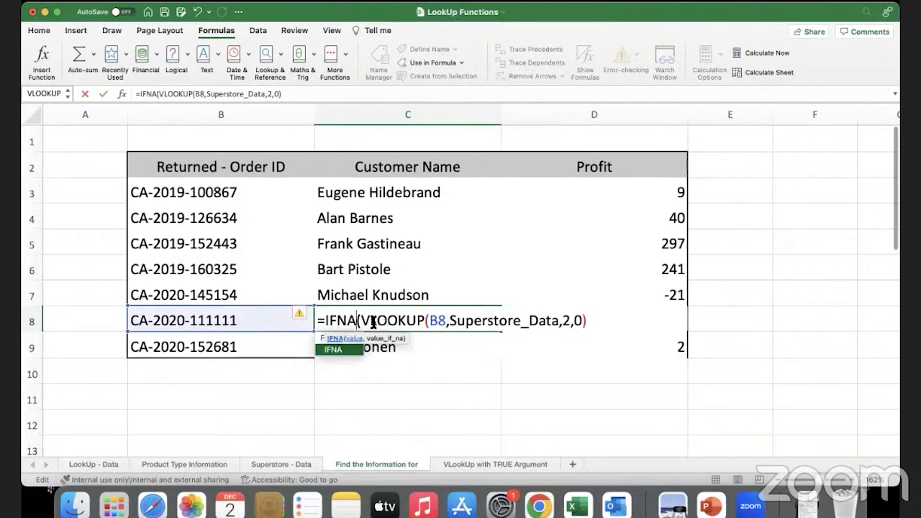
Add "Order Id is not found" as the IFNA fallback and commit the formula.
left_click(589, 320)
type(",")
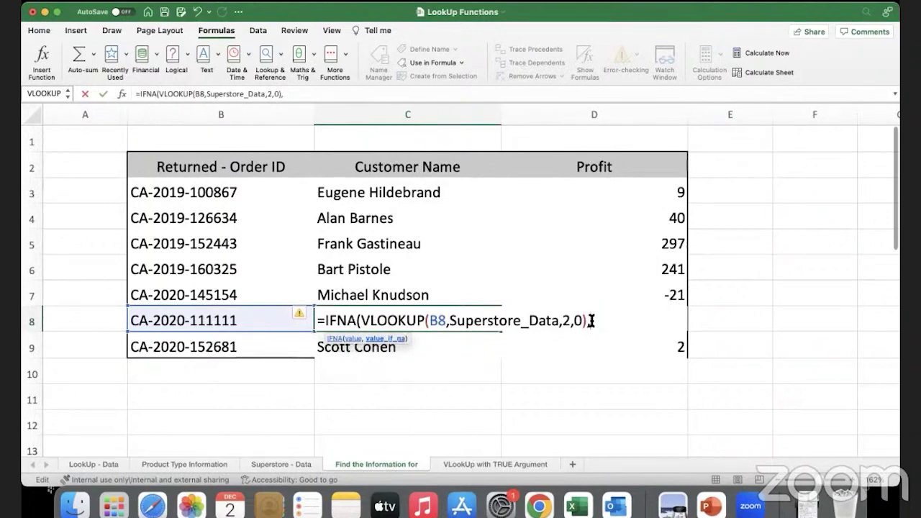
type("\"Order Id is I")
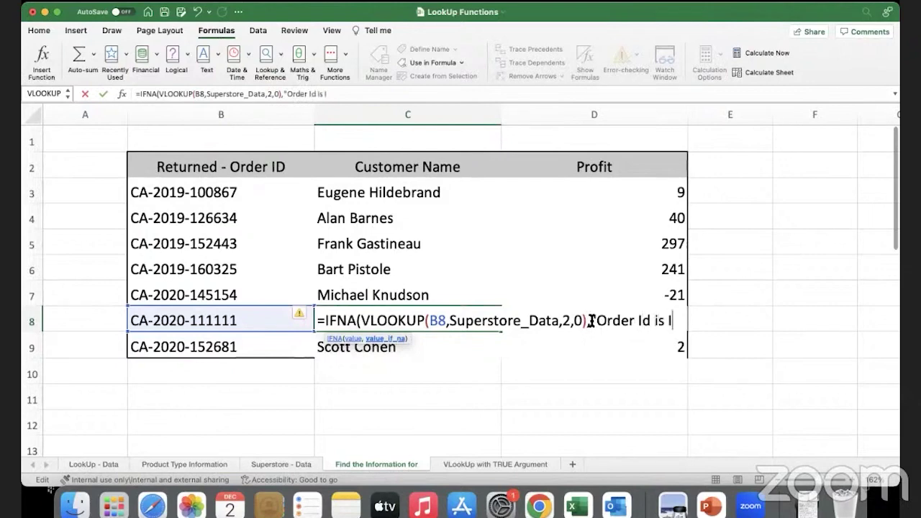
type("ncorrect")
key("BackSpace")
key("BackSpace")
key("BackSpace")
key("BackSpace")
key("BackSpace")
key("BackSpace")
key("BackSpace")
key("BackSpace")
key("BackSpace")
type("not founf")
key("BackSpace")
type("d\"")
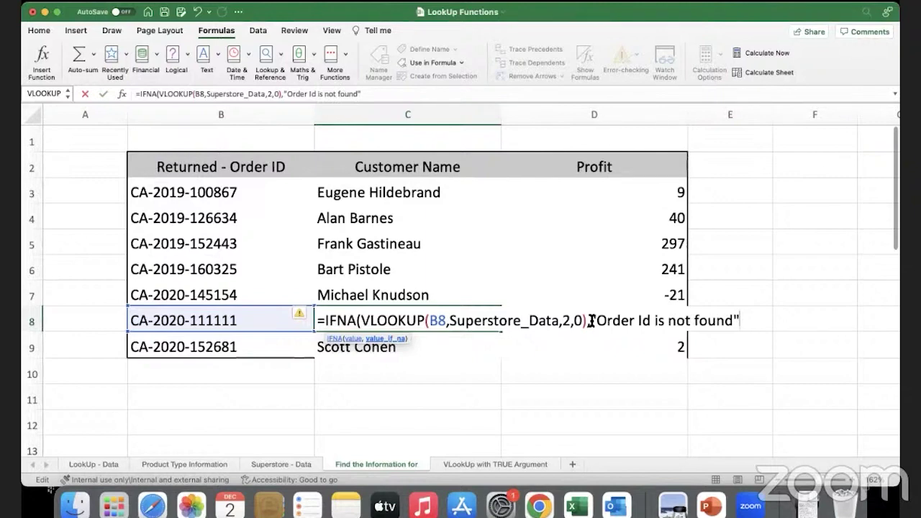
type(")")
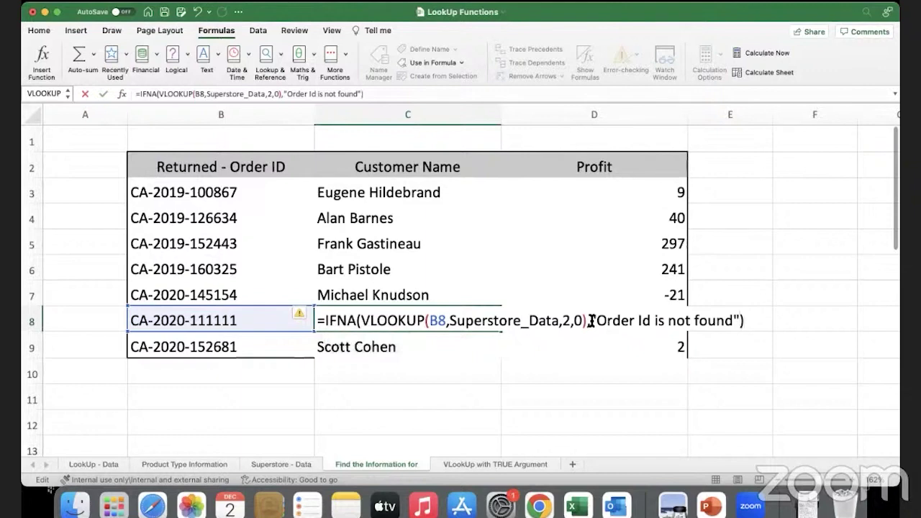
key("Return")
Verify C8 shows the message while D8 still returns #N/A.
left_click(482, 321)
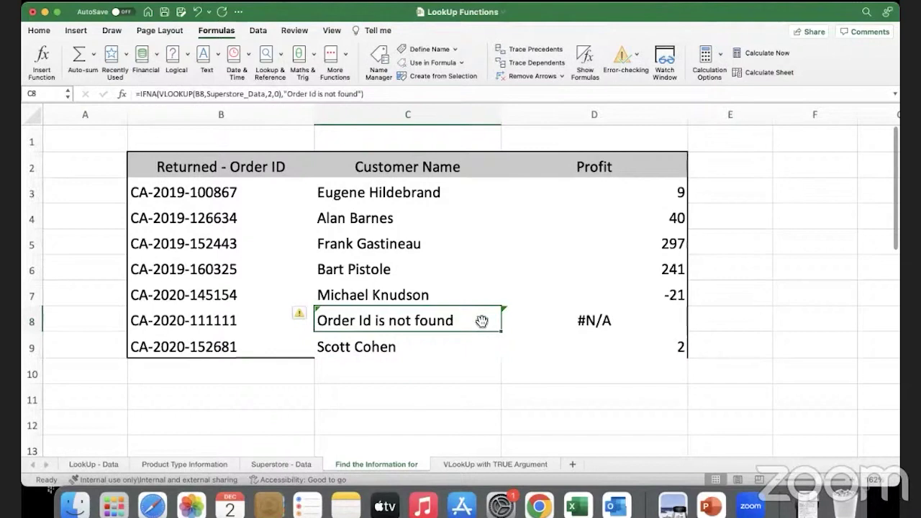
left_click(544, 321)
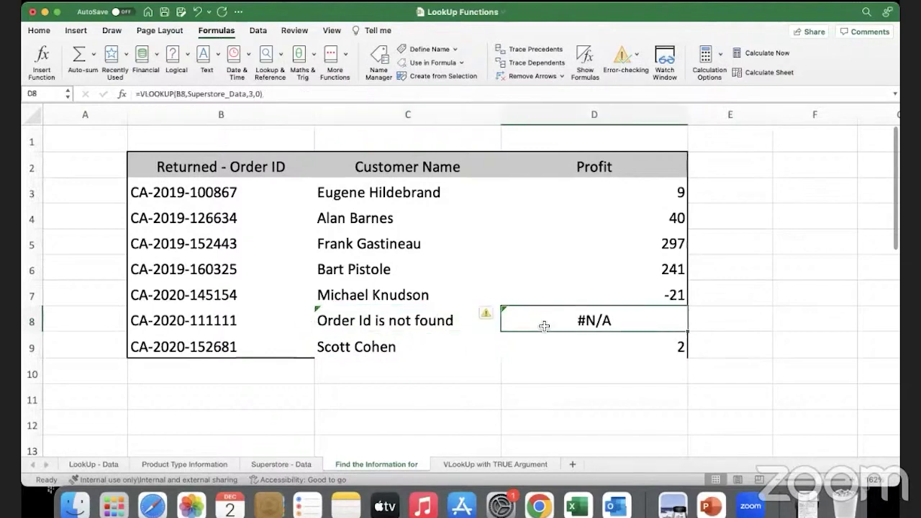
left_click(461, 328)
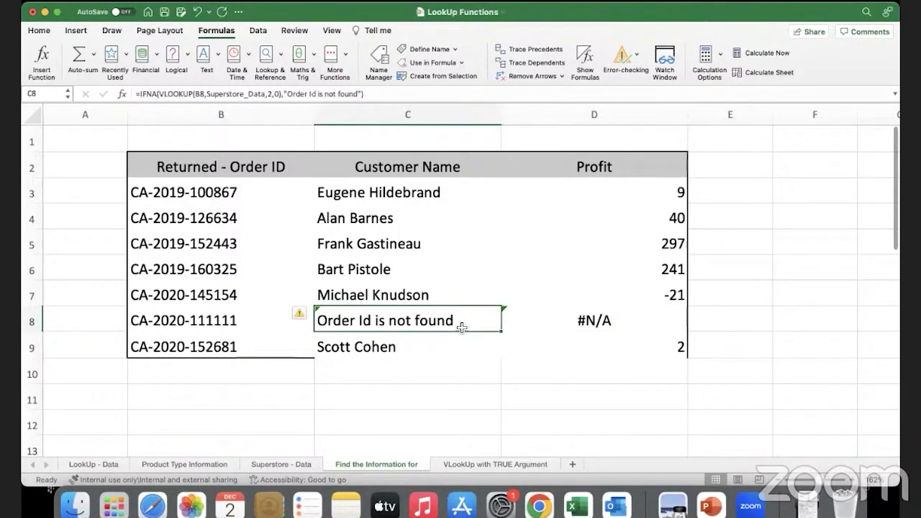